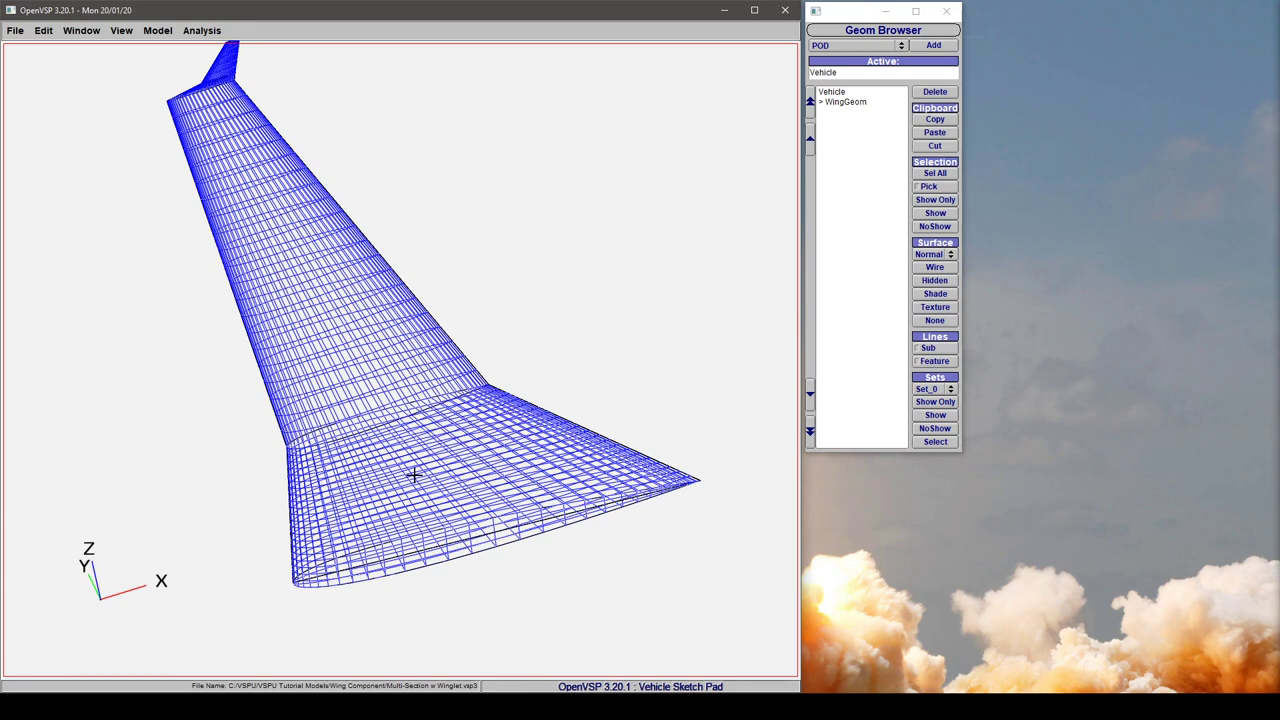
# On the wing's blend airfoil 1, set the inboard leading-edge match to OUT_LE_TRAP.
pyautogui.click(843, 102)
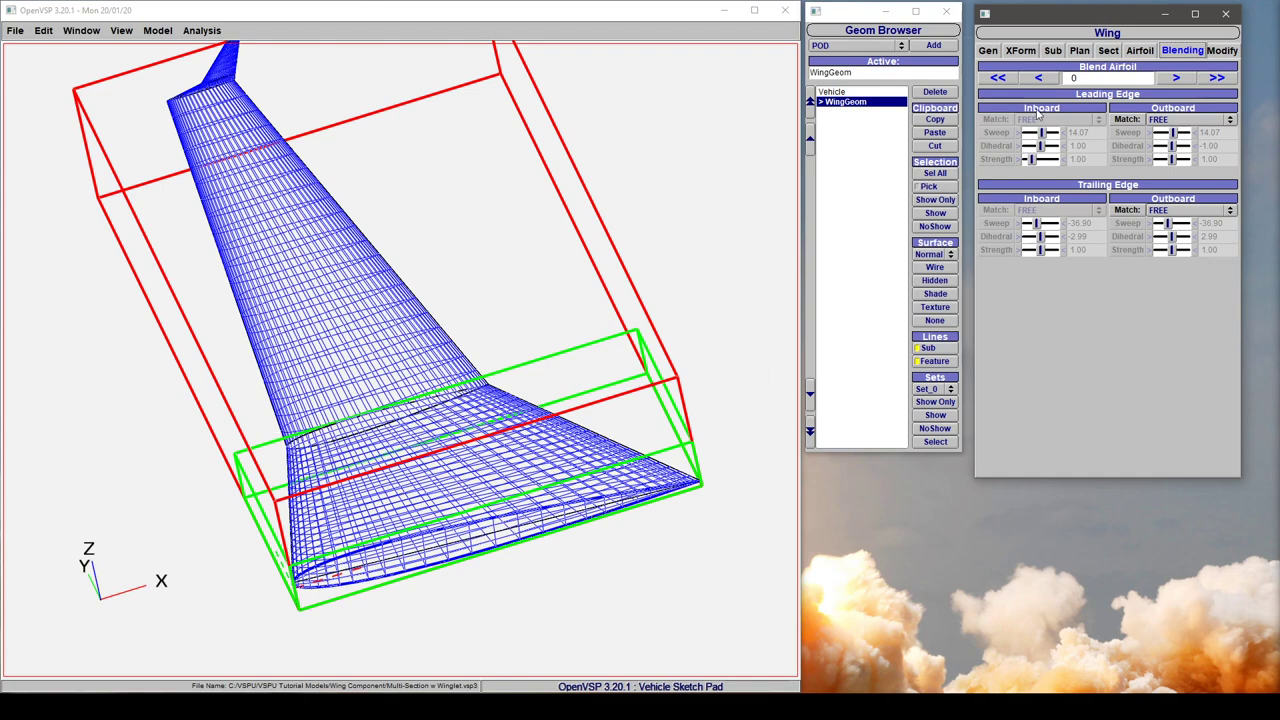
pyautogui.click(1175, 79)
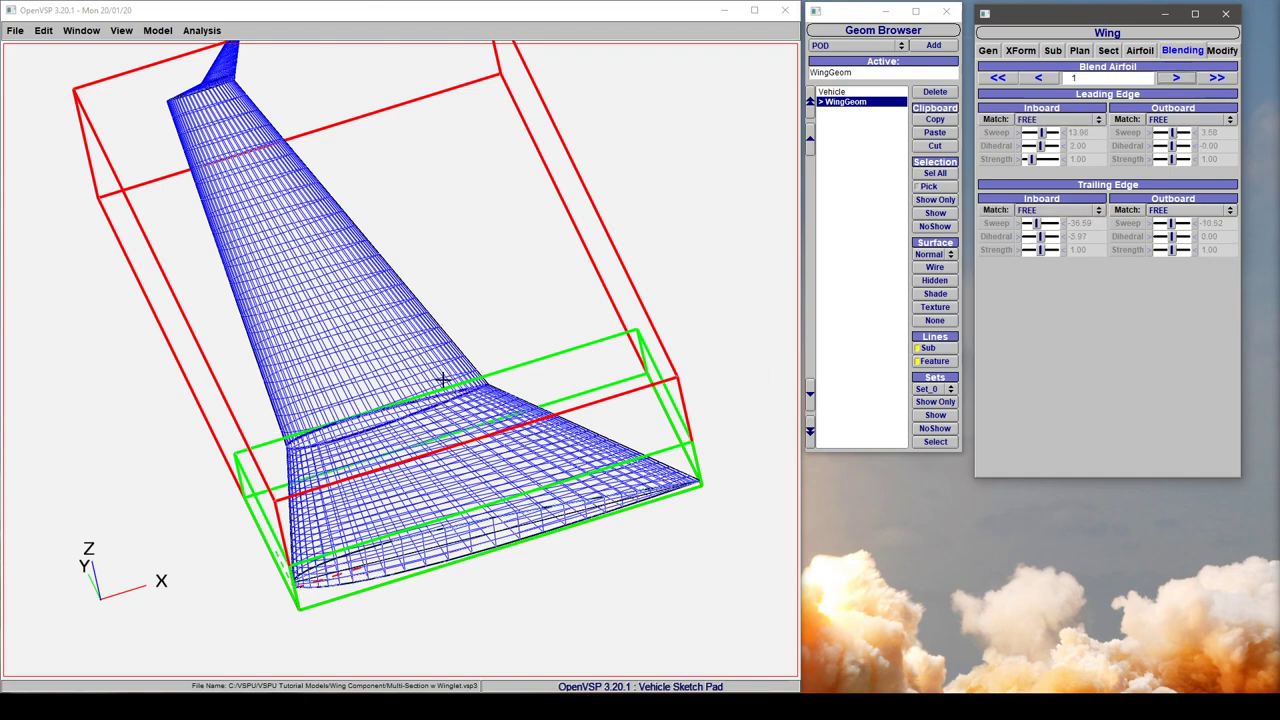
pyautogui.moveTo(443, 381); pyautogui.dragTo(403, 564)
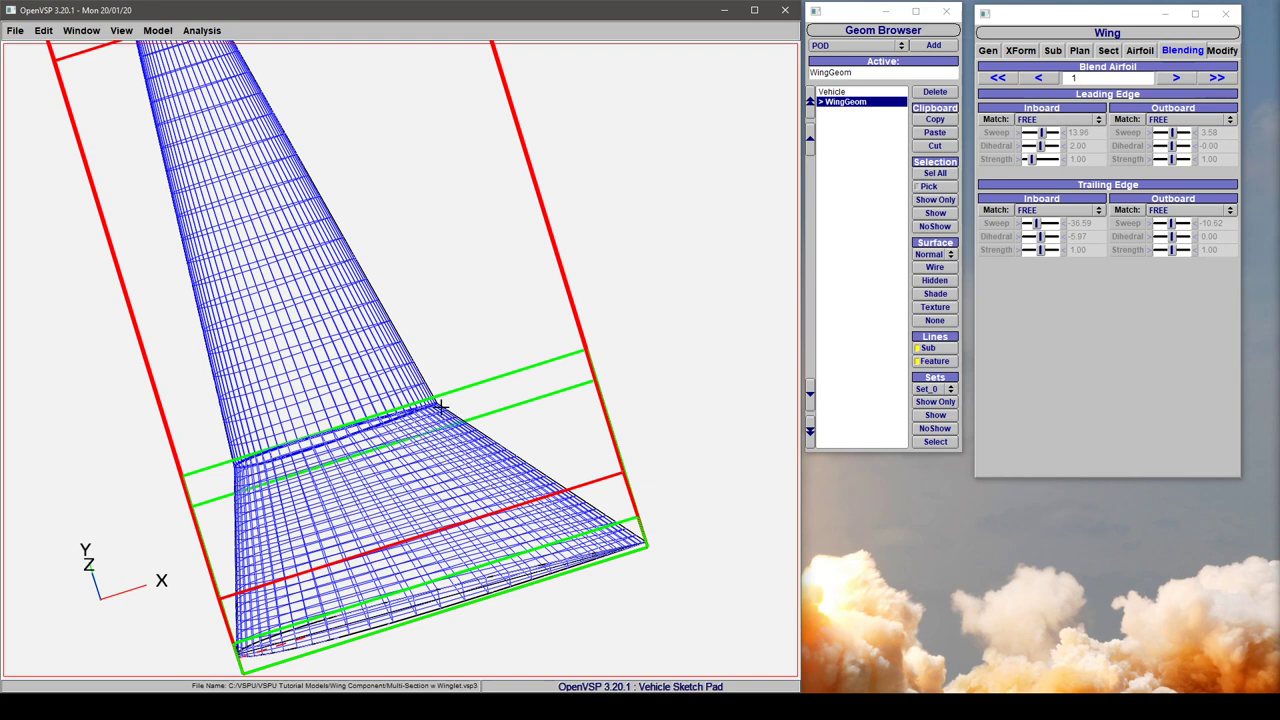
pyautogui.click(1043, 120)
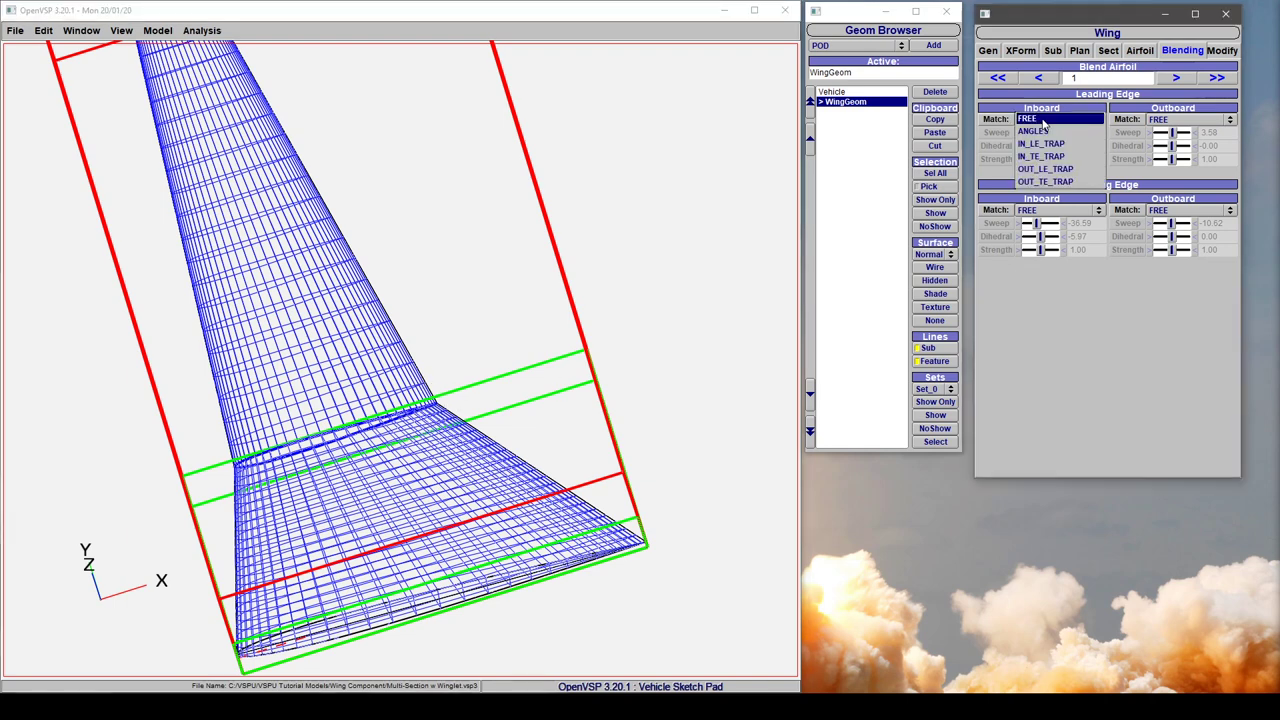
pyautogui.click(1068, 170)
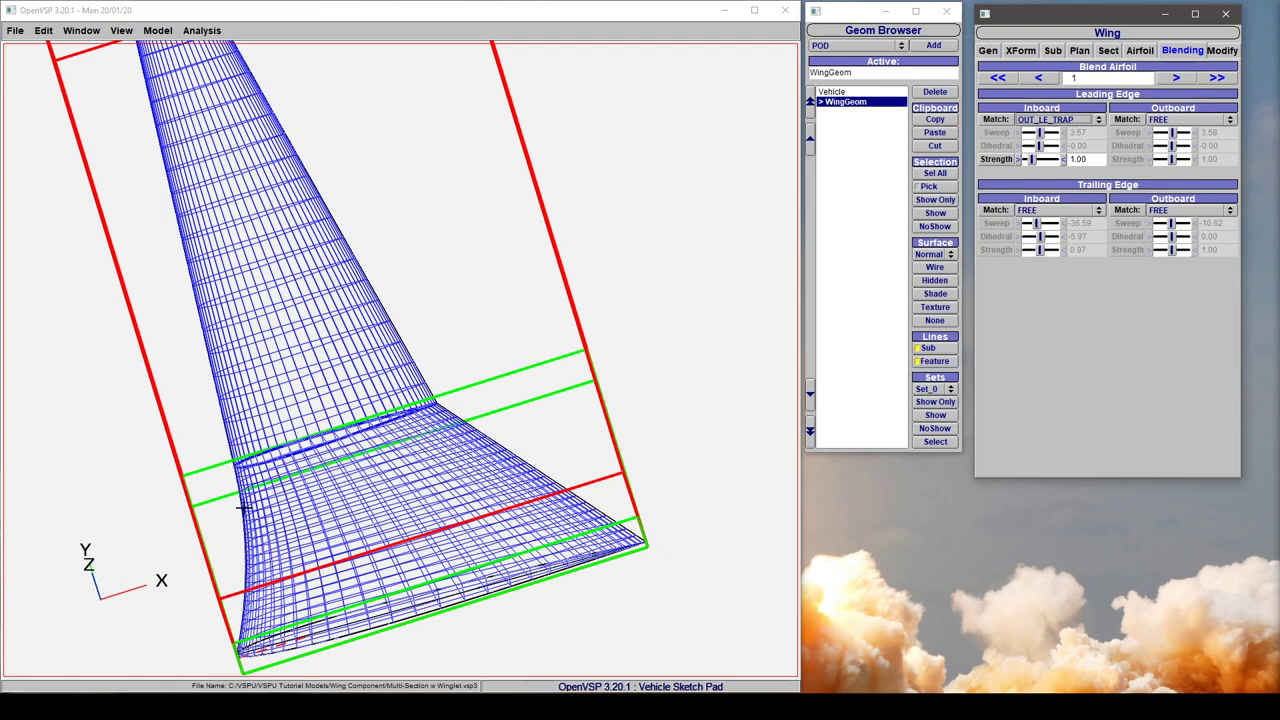
# Set the inboard leading-edge blending strength of airfoil 1 to 0.5.
pyautogui.doubleClick(1090, 159)
pyautogui.write('0.5')
pyautogui.press('Return')
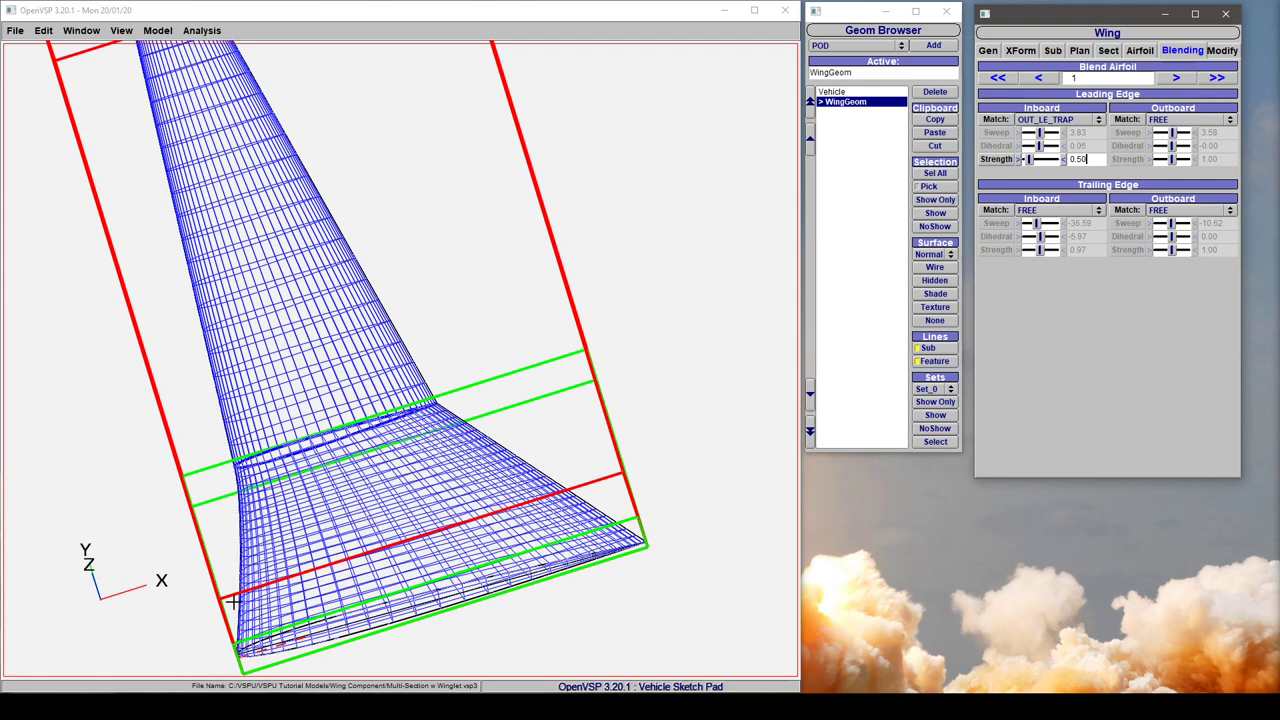
# Try an inboard leading-edge strength of about 2.23 and return it to 0.5.
pyautogui.moveTo(1032, 165); pyautogui.dragTo(1041, 166)
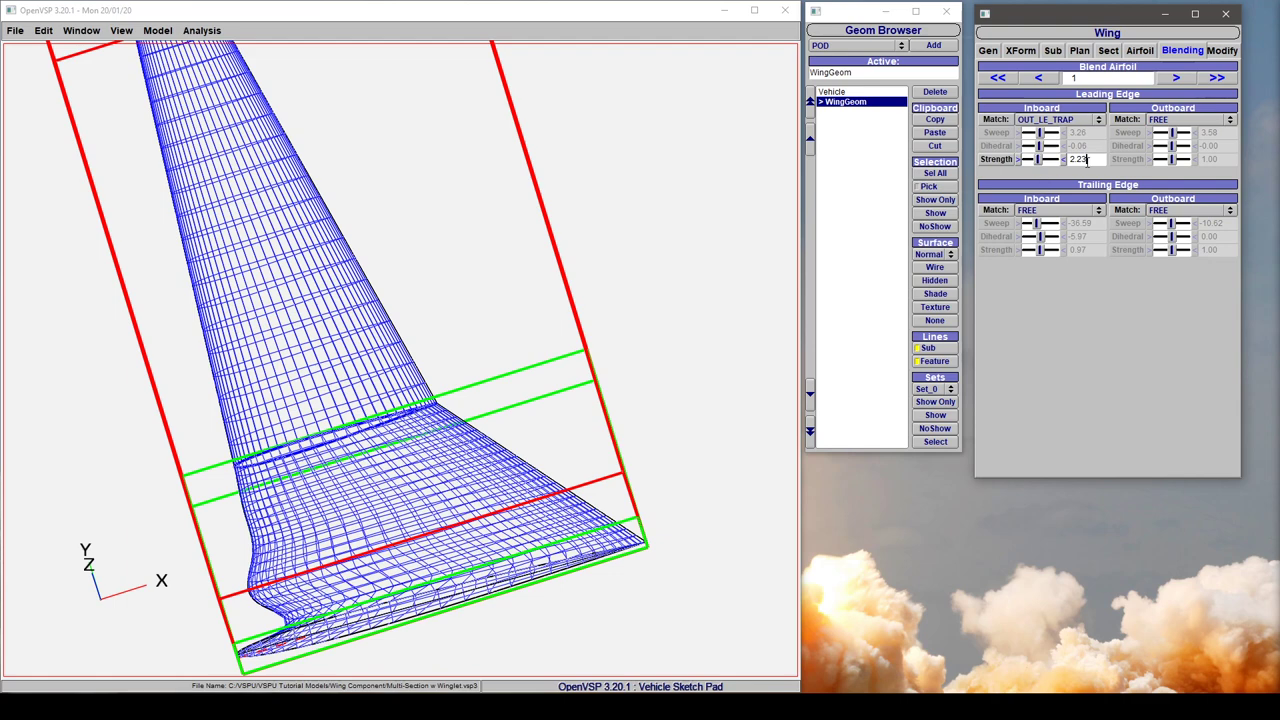
pyautogui.moveTo(1095, 161); pyautogui.dragTo(1070, 159)
pyautogui.write('0.5')
pyautogui.press('Return')
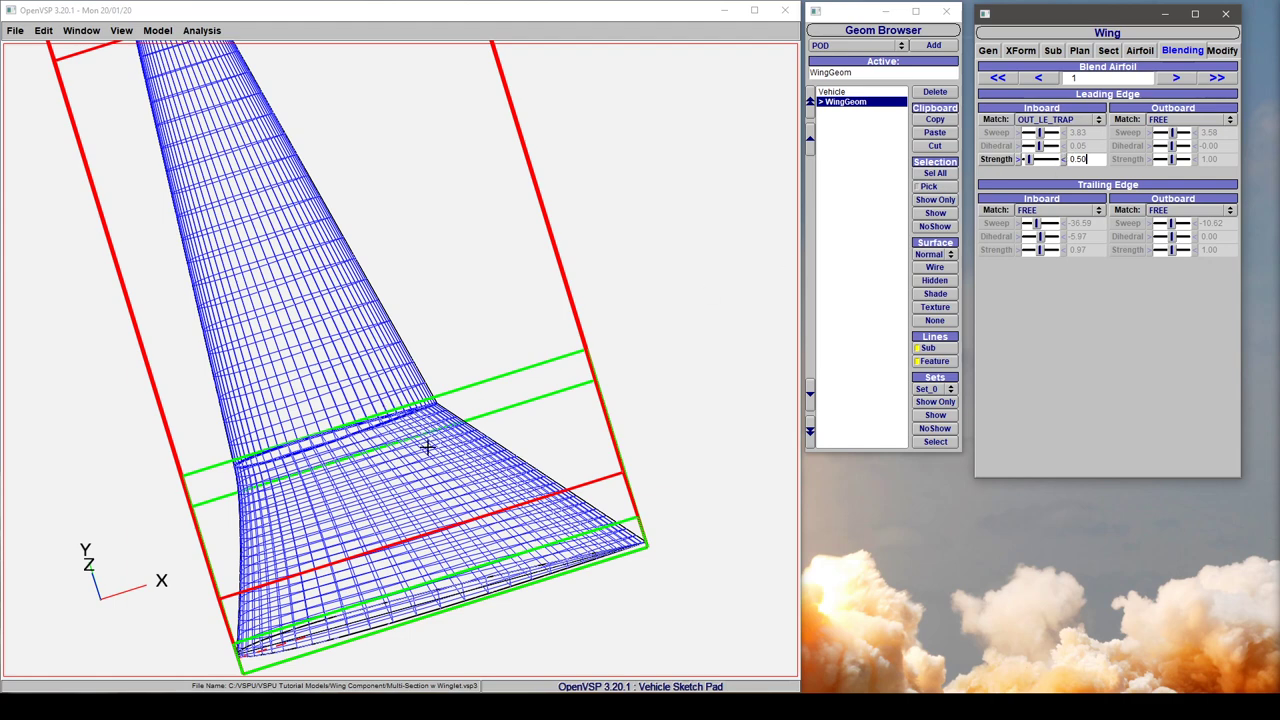
# Match the inboard trailing edge of airfoil 1 to OUT_TE_TRAP and reduce its strength to about 0.48.
pyautogui.click(1030, 211)
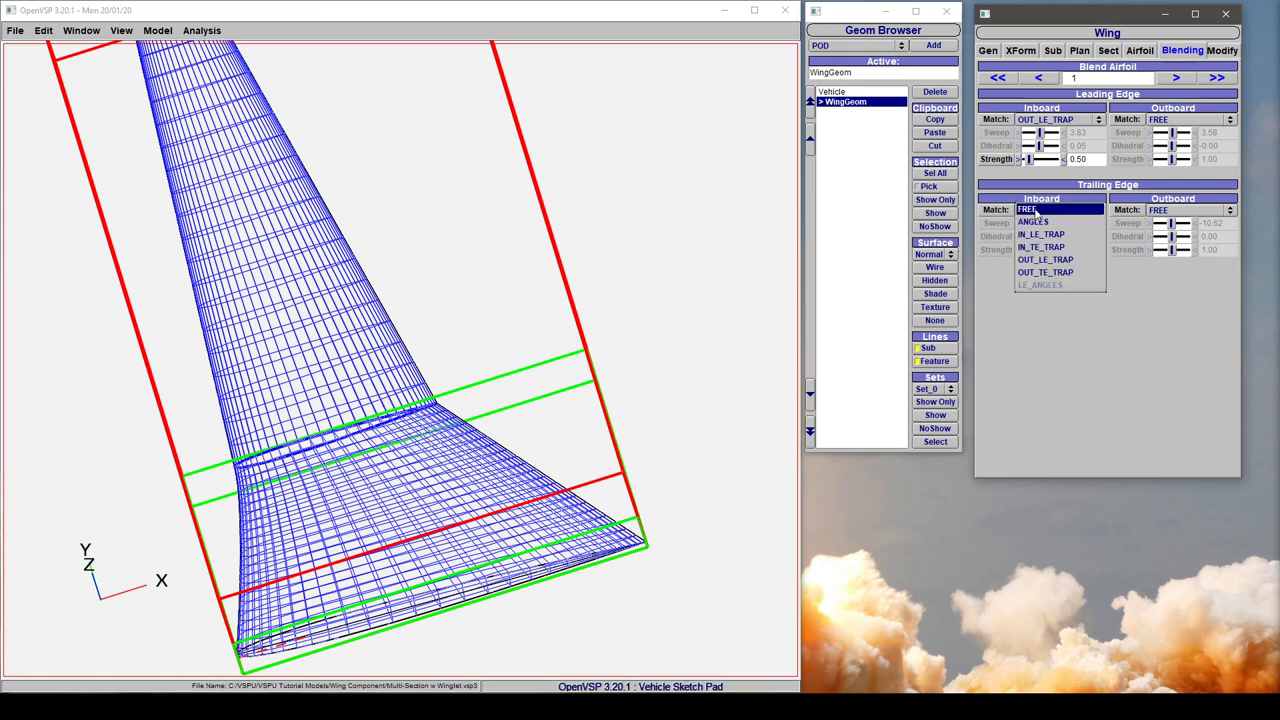
pyautogui.click(1059, 274)
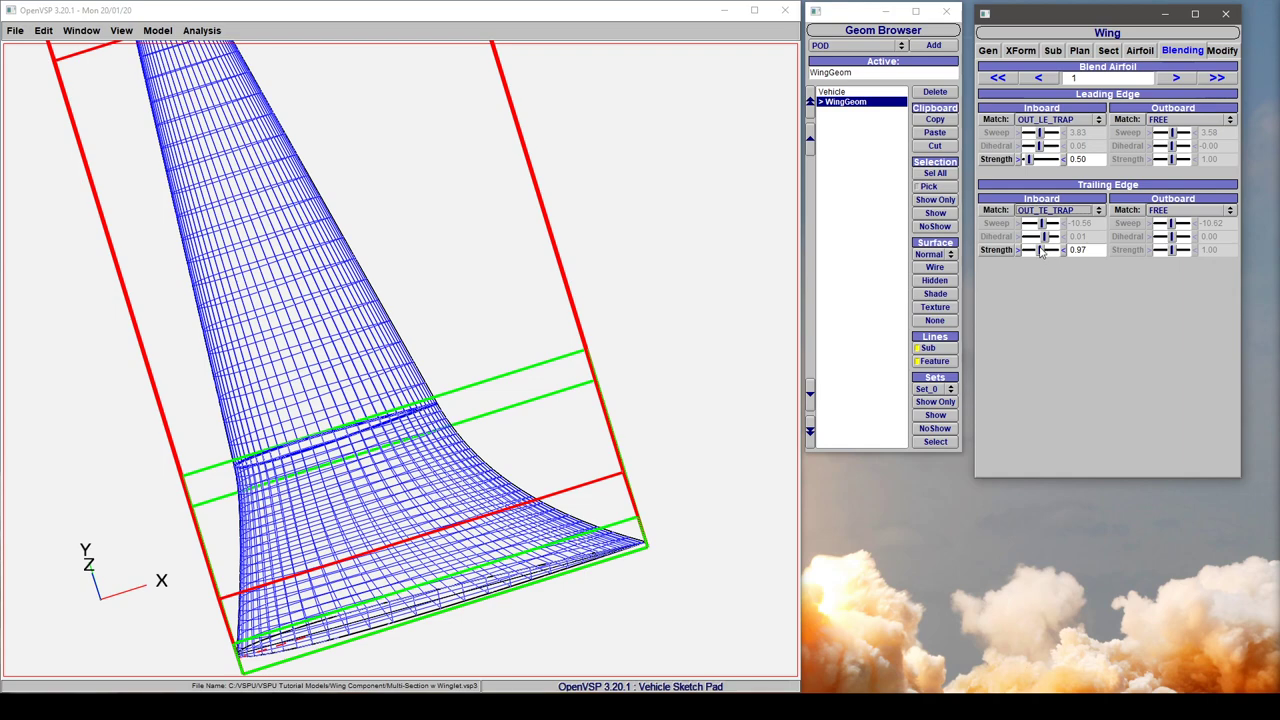
pyautogui.moveTo(1041, 253); pyautogui.dragTo(1033, 252)
pyautogui.moveTo(418, 452); pyautogui.dragTo(466, 534)
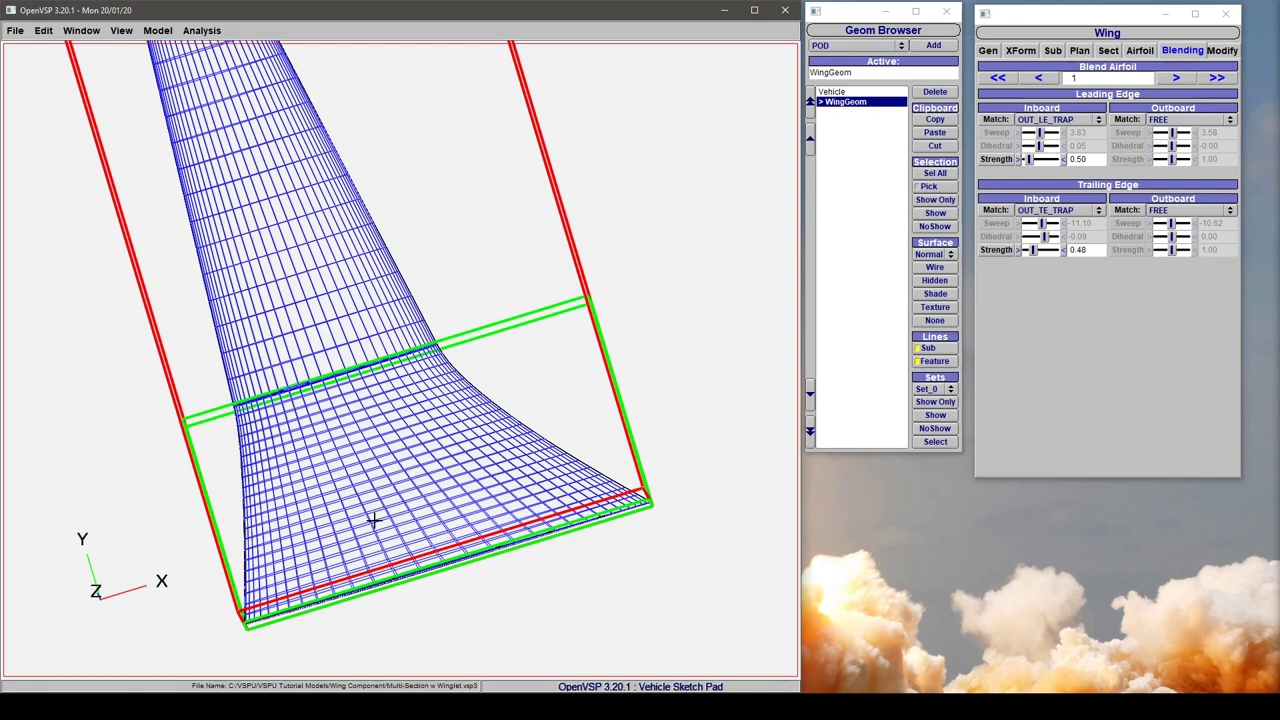
pyautogui.moveTo(376, 518); pyautogui.dragTo(403, 291)
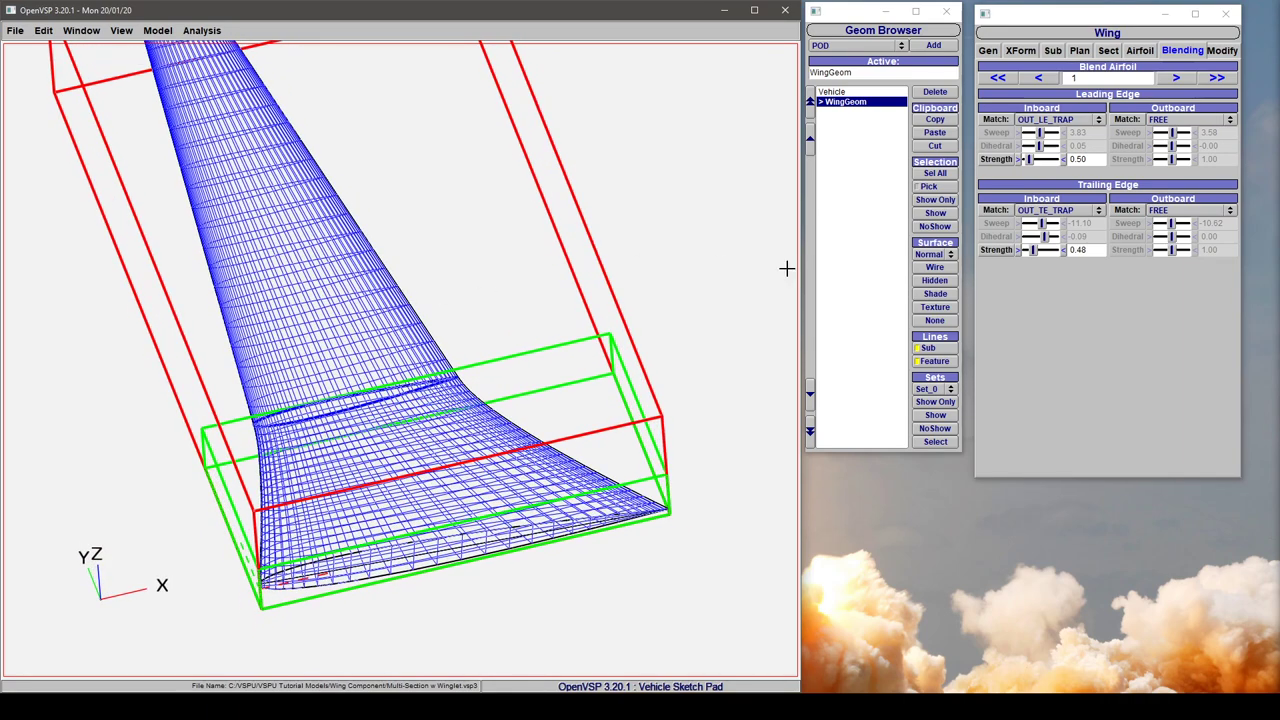
# On blend airfoil 0, set the outboard leading-edge match to ANGLES with a sweep of 0.
pyautogui.click(1183, 119)
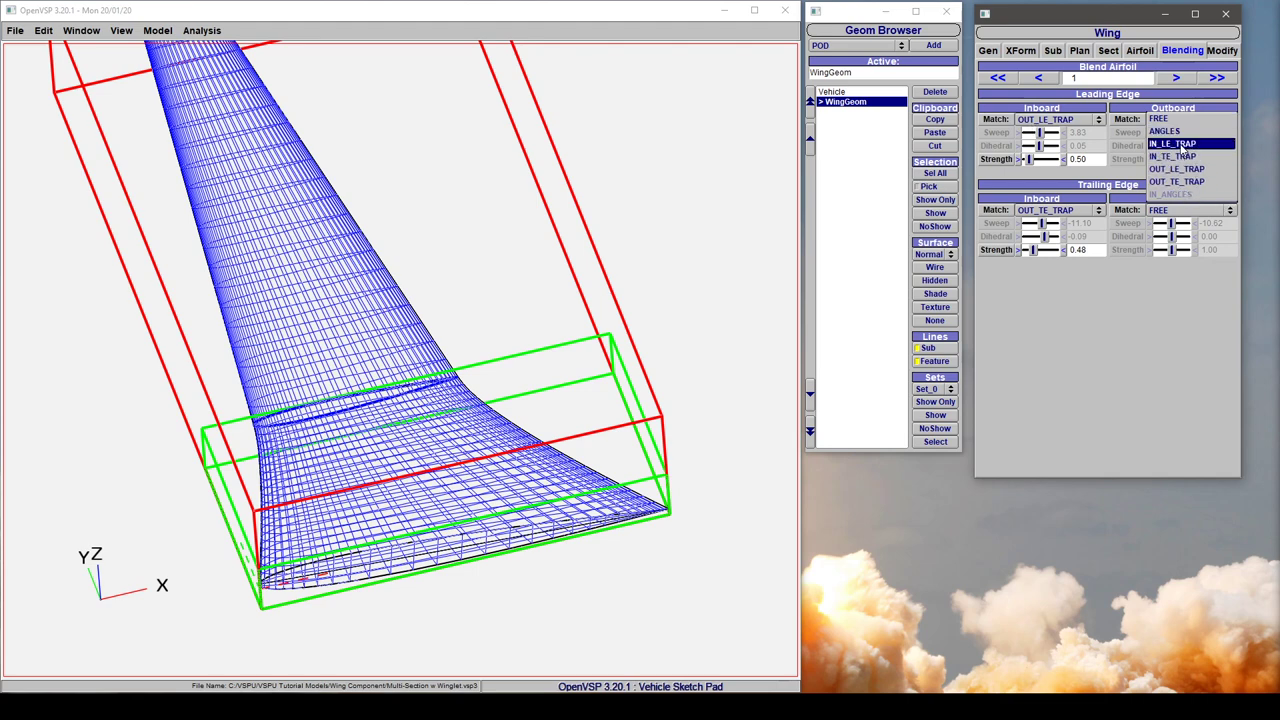
pyautogui.click(1039, 79)
pyautogui.moveTo(452, 449); pyautogui.dragTo(463, 491)
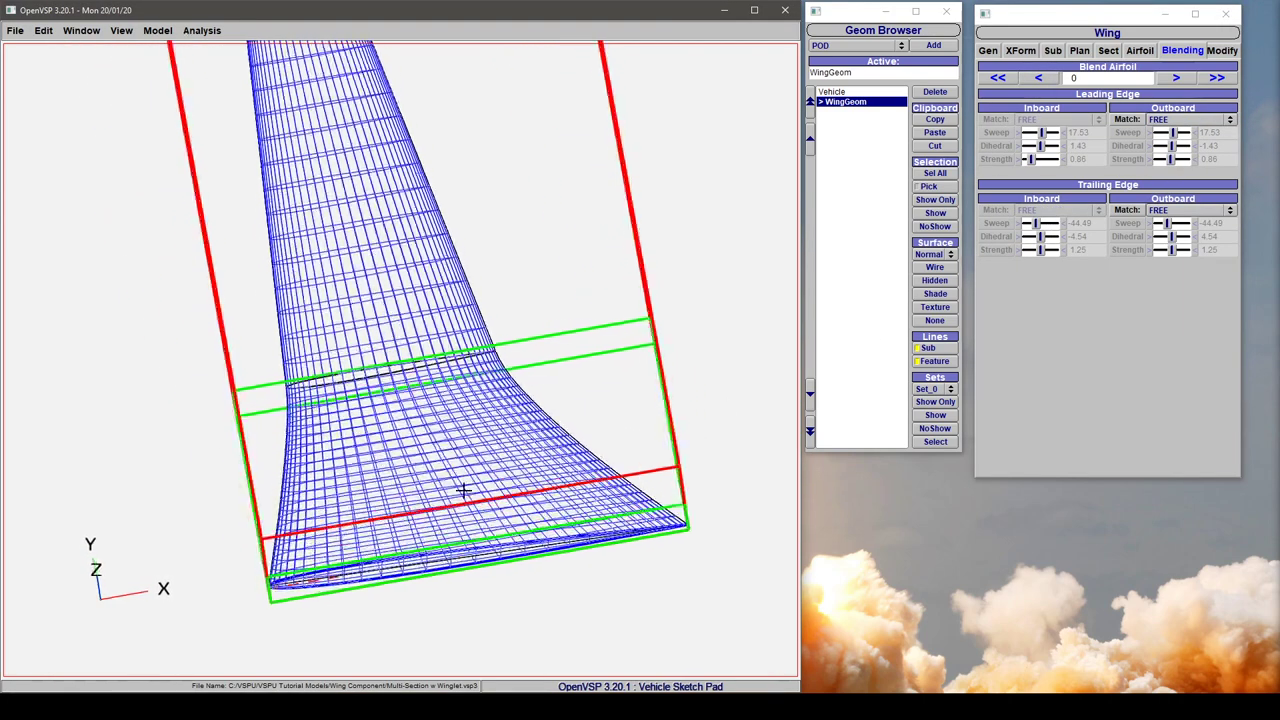
pyautogui.click(1172, 119)
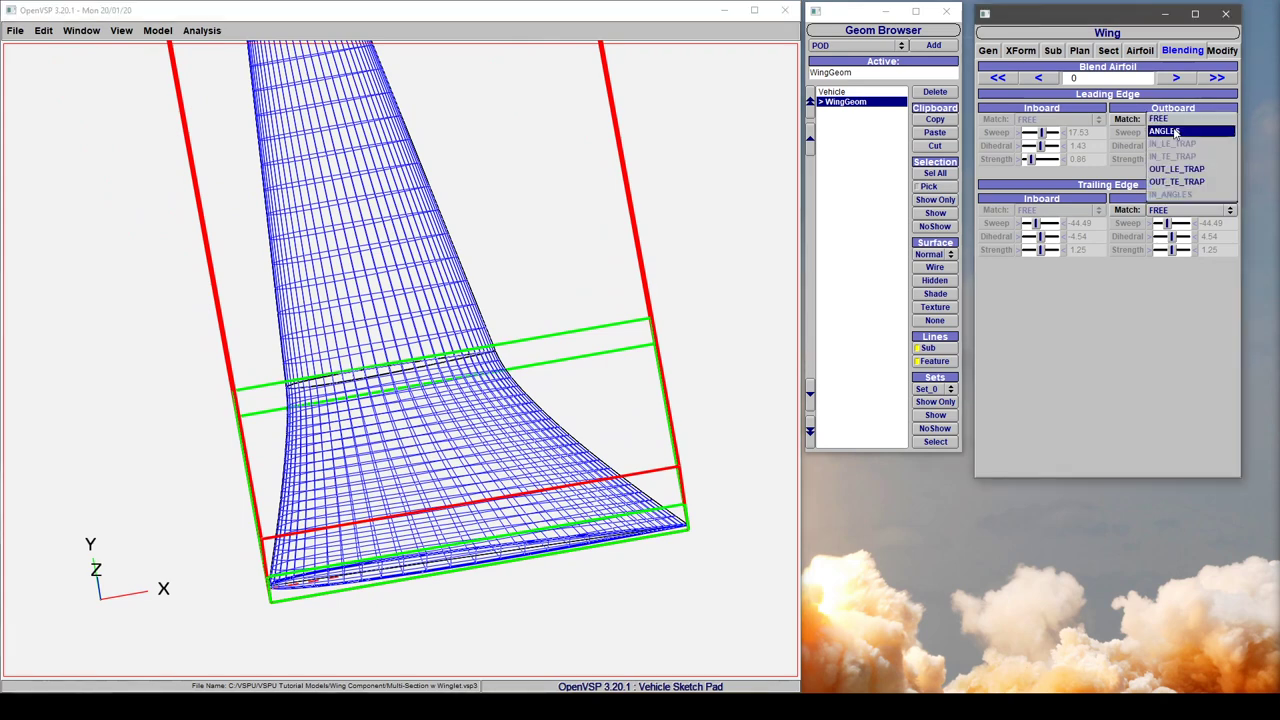
pyautogui.click(1172, 132)
pyautogui.doubleClick(1229, 131)
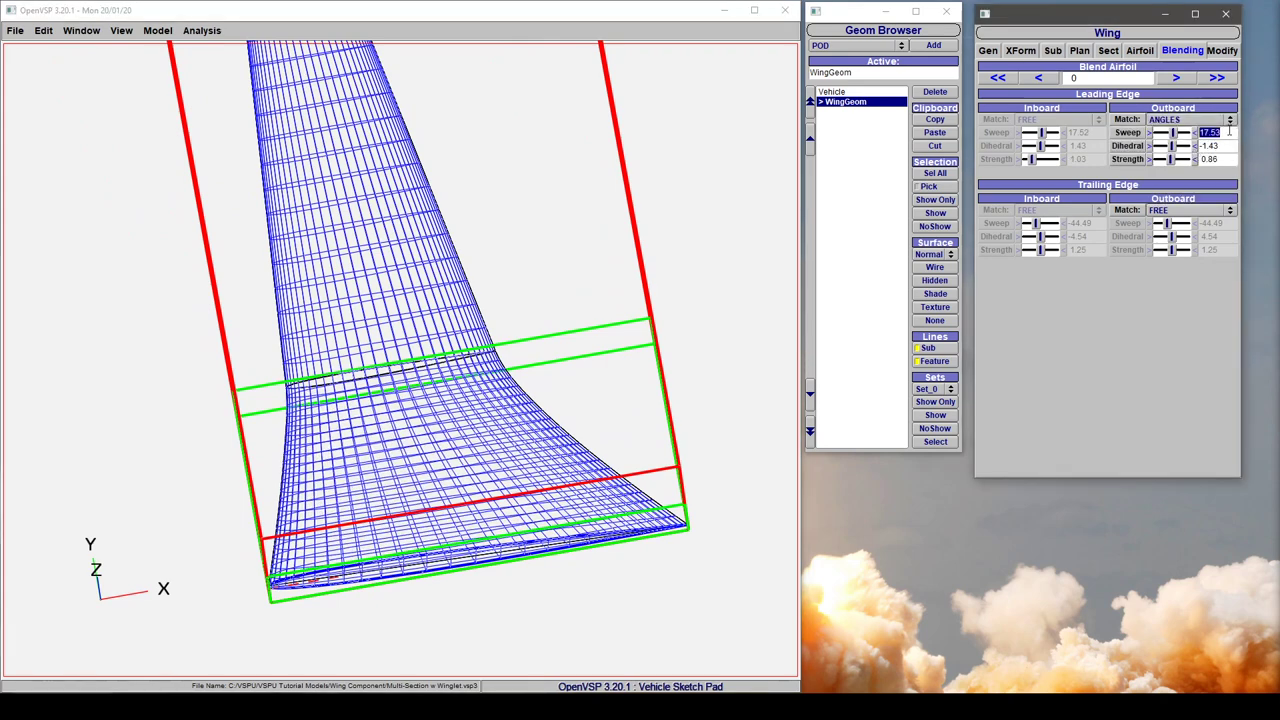
pyautogui.write('0')
pyautogui.press('Return')
# Try an outboard leading-edge dihedral of about -31.43 at the root airfoil and return it to -1.43.
pyautogui.moveTo(568, 423); pyautogui.dragTo(337, 479)
pyautogui.scroll(5, 337, 479)
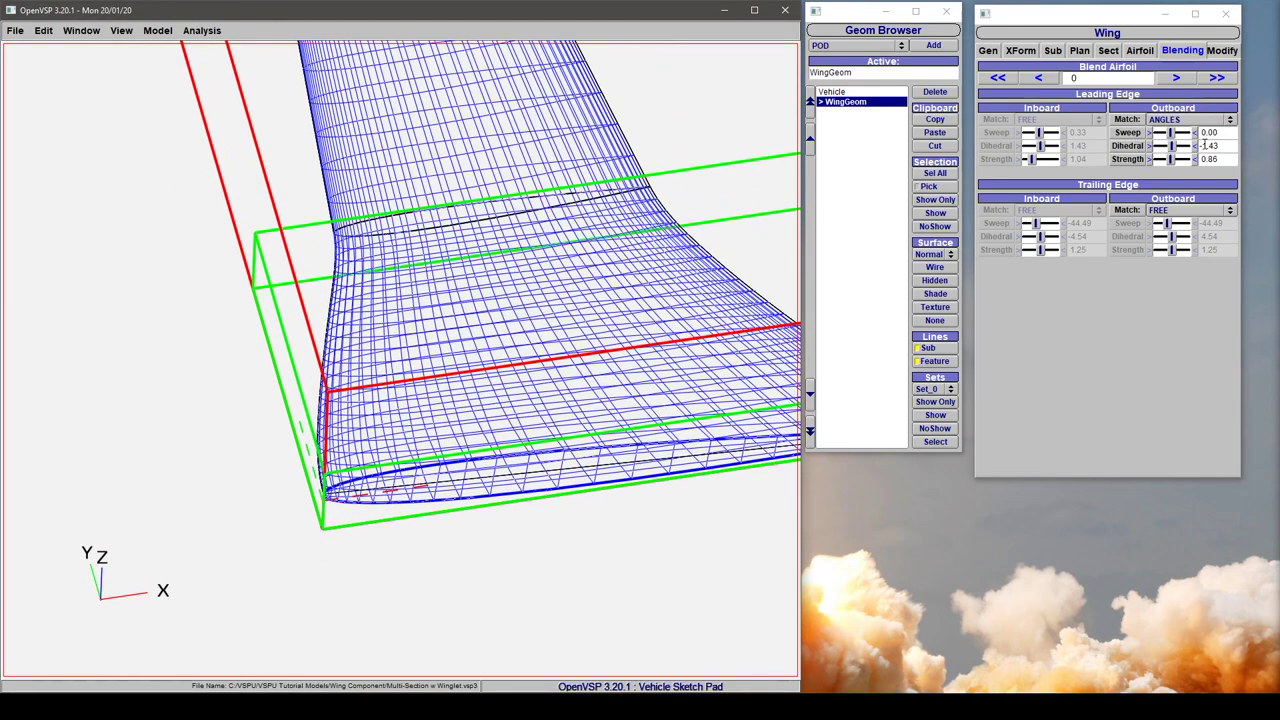
pyautogui.moveTo(416, 378); pyautogui.dragTo(748, 270)
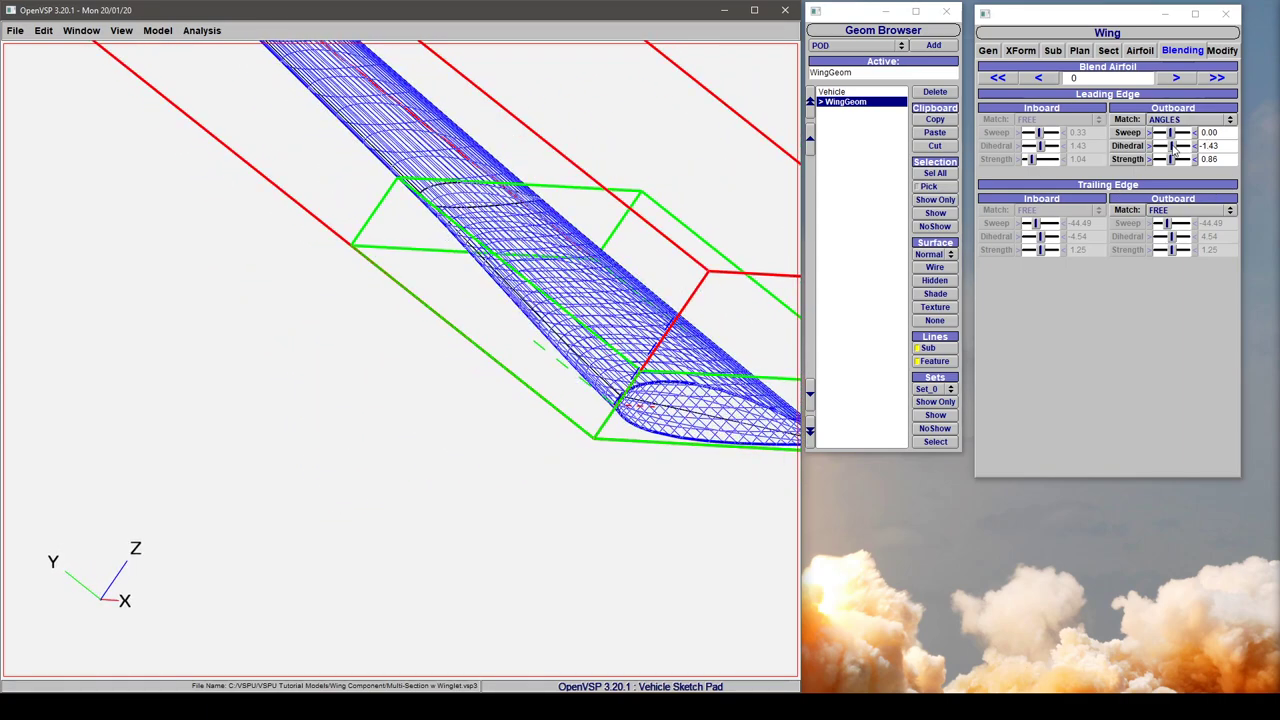
pyautogui.moveTo(1176, 147); pyautogui.dragTo(1167, 146)
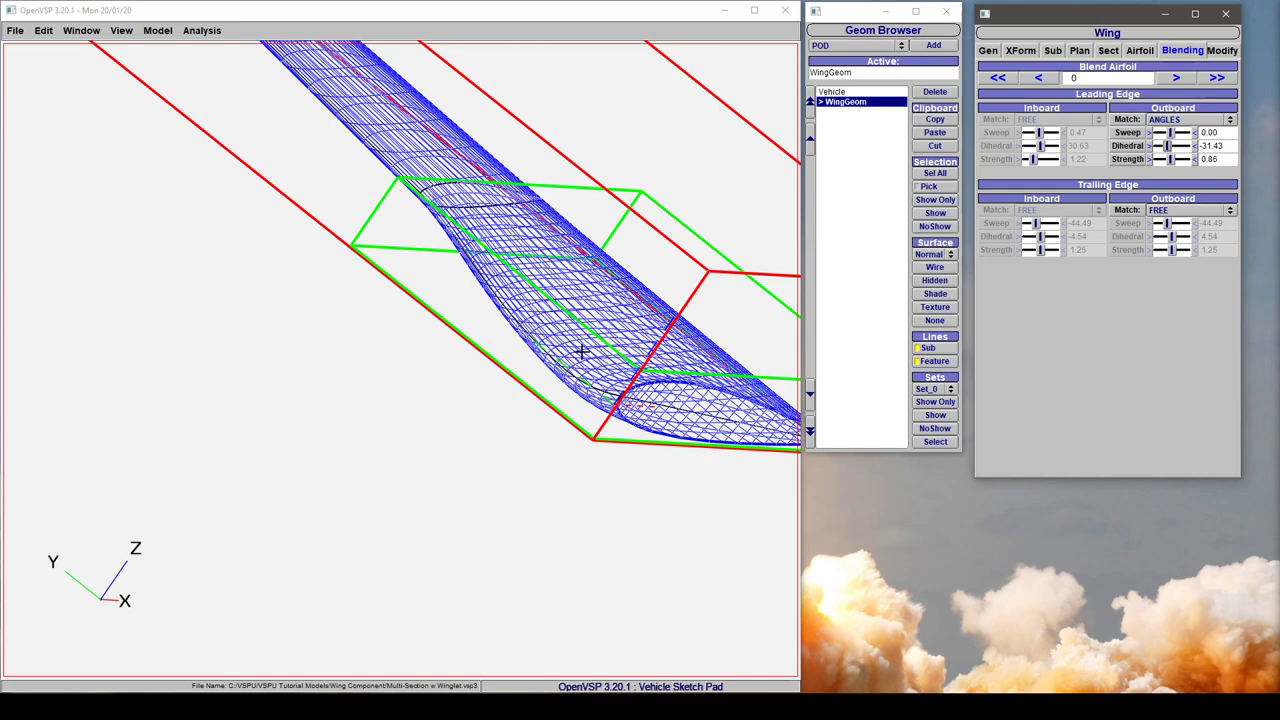
pyautogui.moveTo(583, 352); pyautogui.dragTo(495, 282, button='right')
pyautogui.moveTo(495, 282); pyautogui.dragTo(556, 268)
pyautogui.doubleClick(1215, 146)
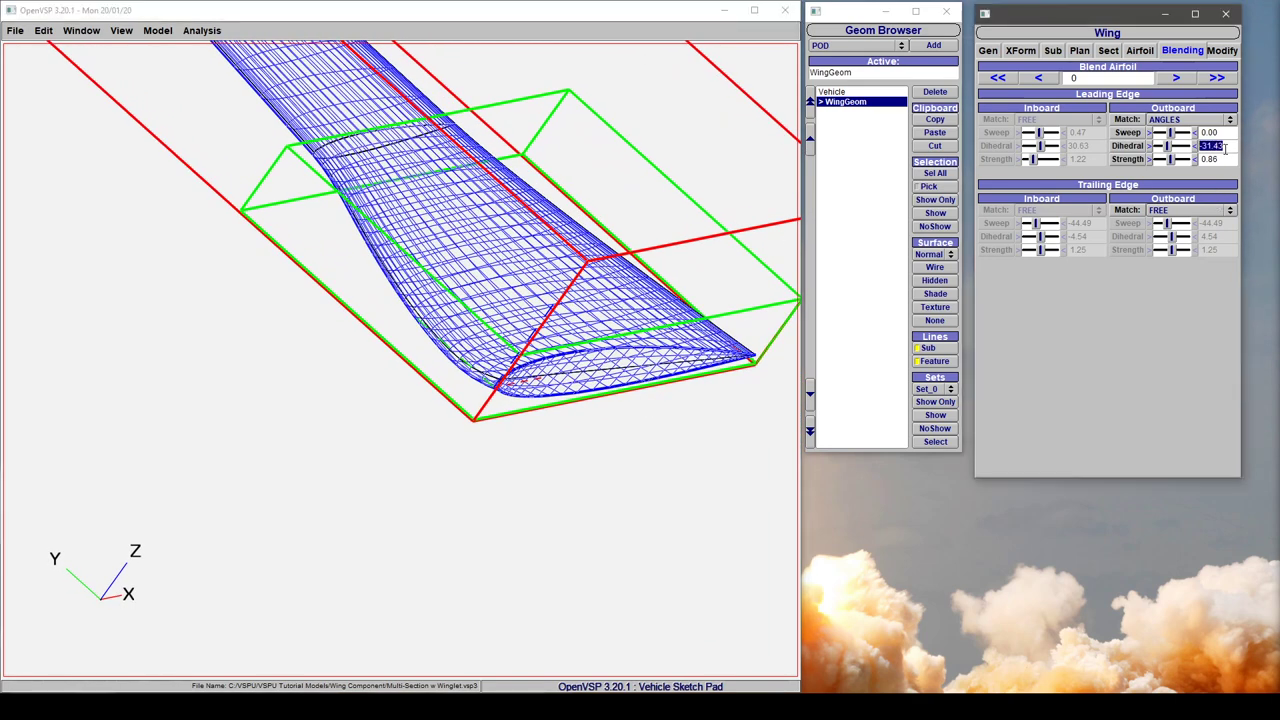
pyautogui.write('-1.43')
pyautogui.press('Return')
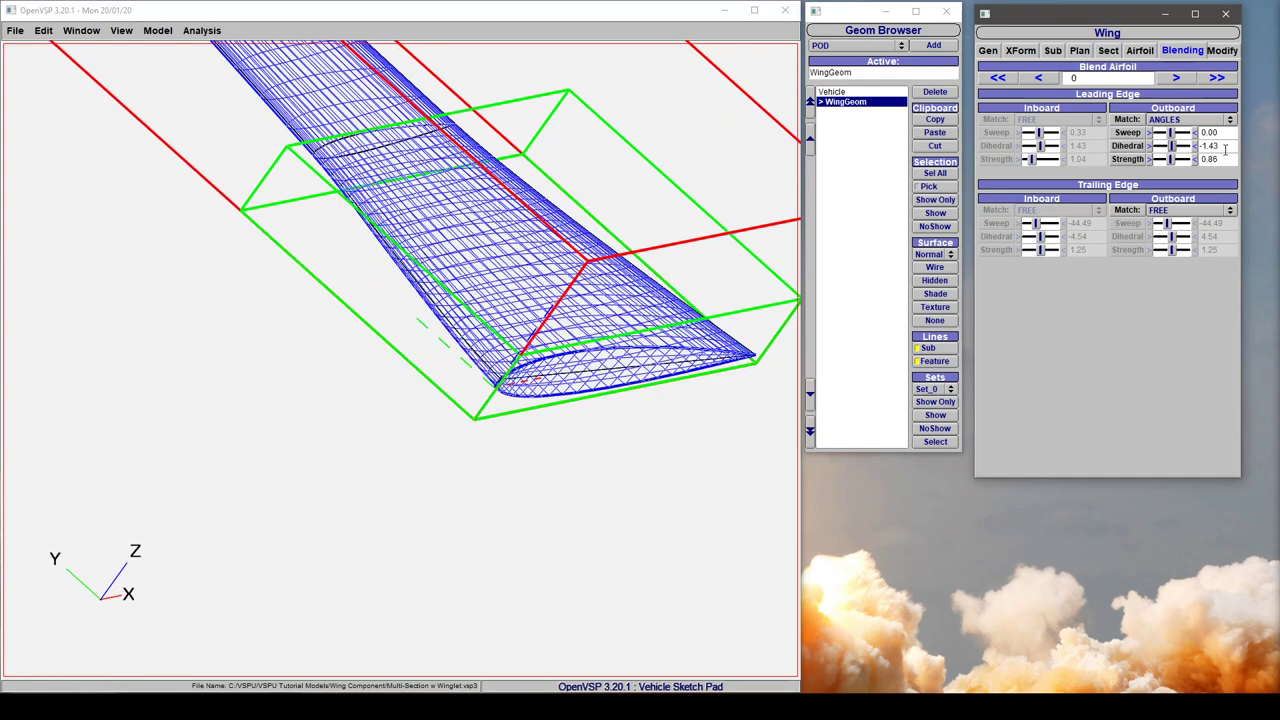
# Set the outboard leading-edge blending strength of airfoil 0 to 0.5.
pyautogui.moveTo(474, 328); pyautogui.dragTo(580, 272)
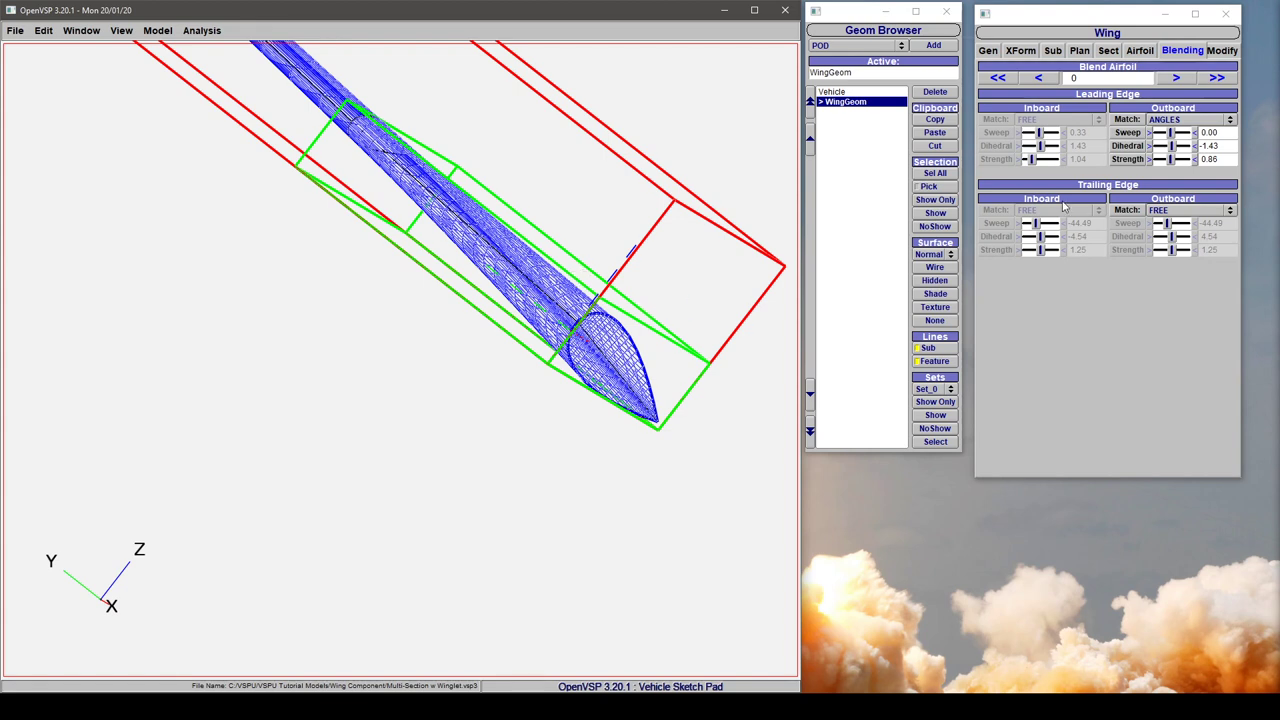
pyautogui.doubleClick(1210, 159)
pyautogui.write('0')
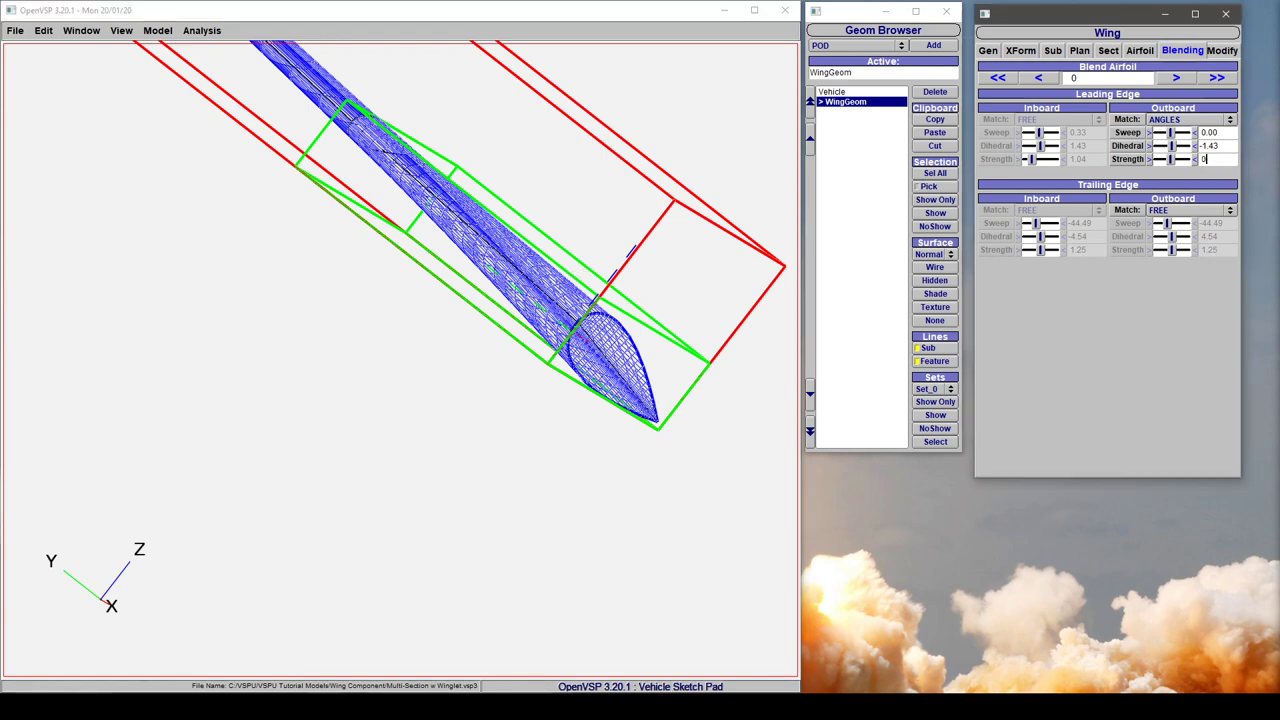
pyautogui.write('.5')
pyautogui.press('Return')
# Turn on XZ planar symmetry for the wing and inspect the root junction between the two halves.
pyautogui.moveTo(570, 431); pyautogui.dragTo(172, 538)
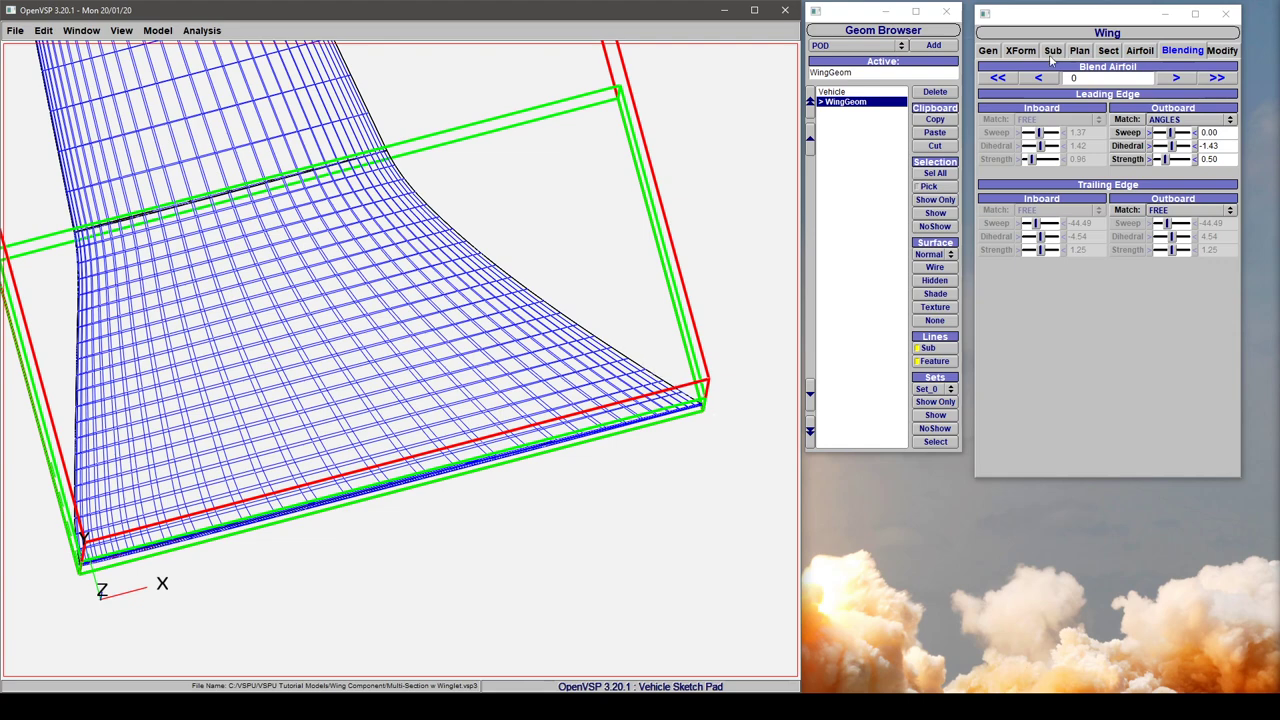
pyautogui.click(1019, 50)
pyautogui.click(1110, 227)
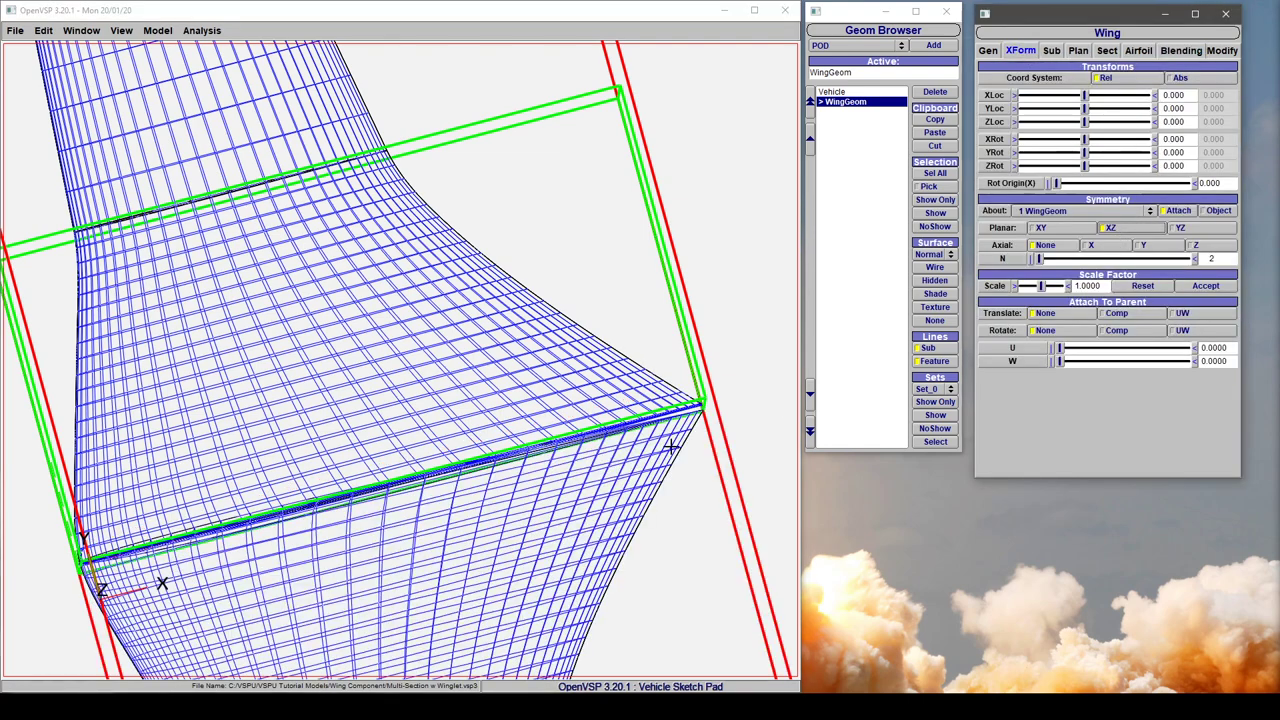
pyautogui.moveTo(672, 447); pyautogui.dragTo(527, 351)
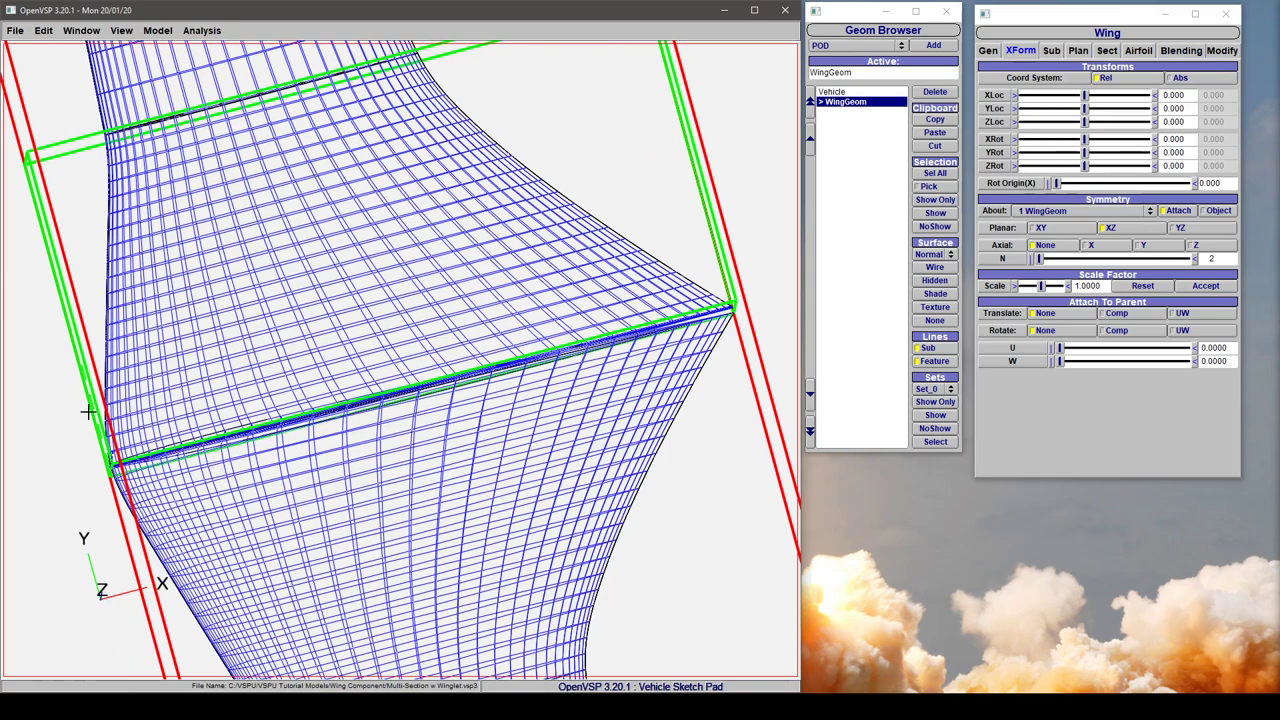
pyautogui.moveTo(721, 305); pyautogui.dragTo(515, 350, button='right')
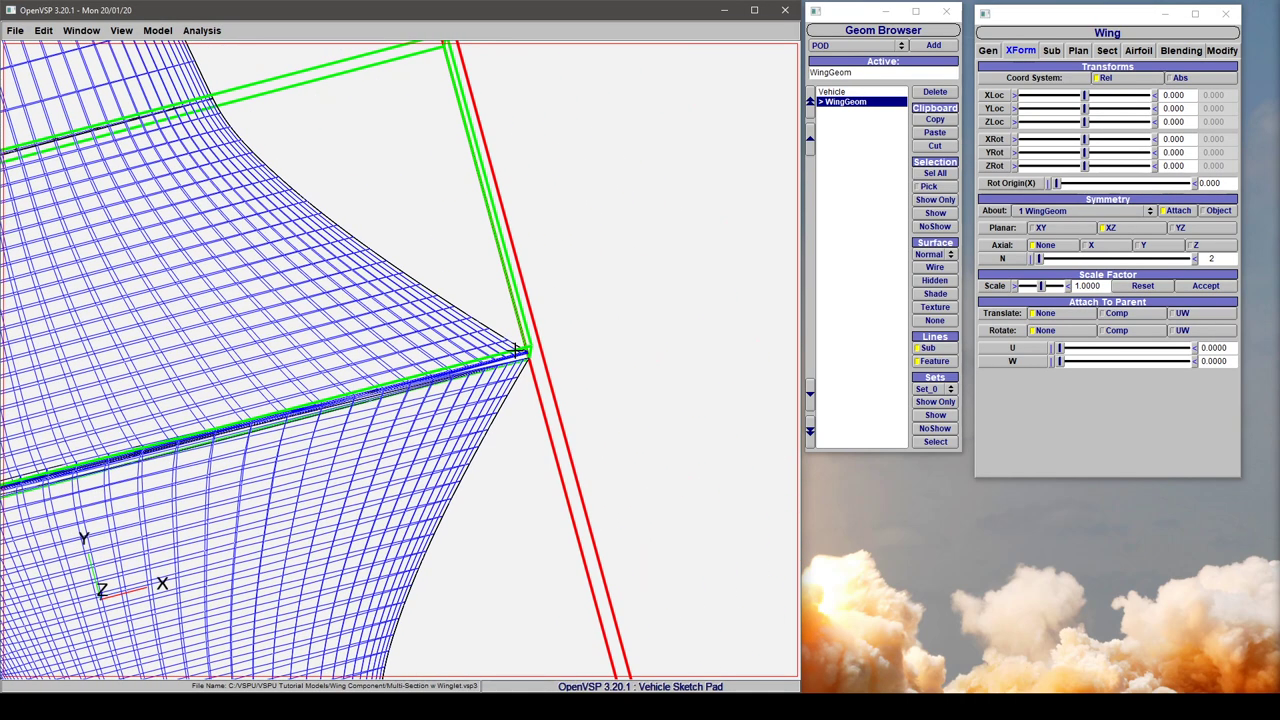
pyautogui.scroll(3, 464, 340)
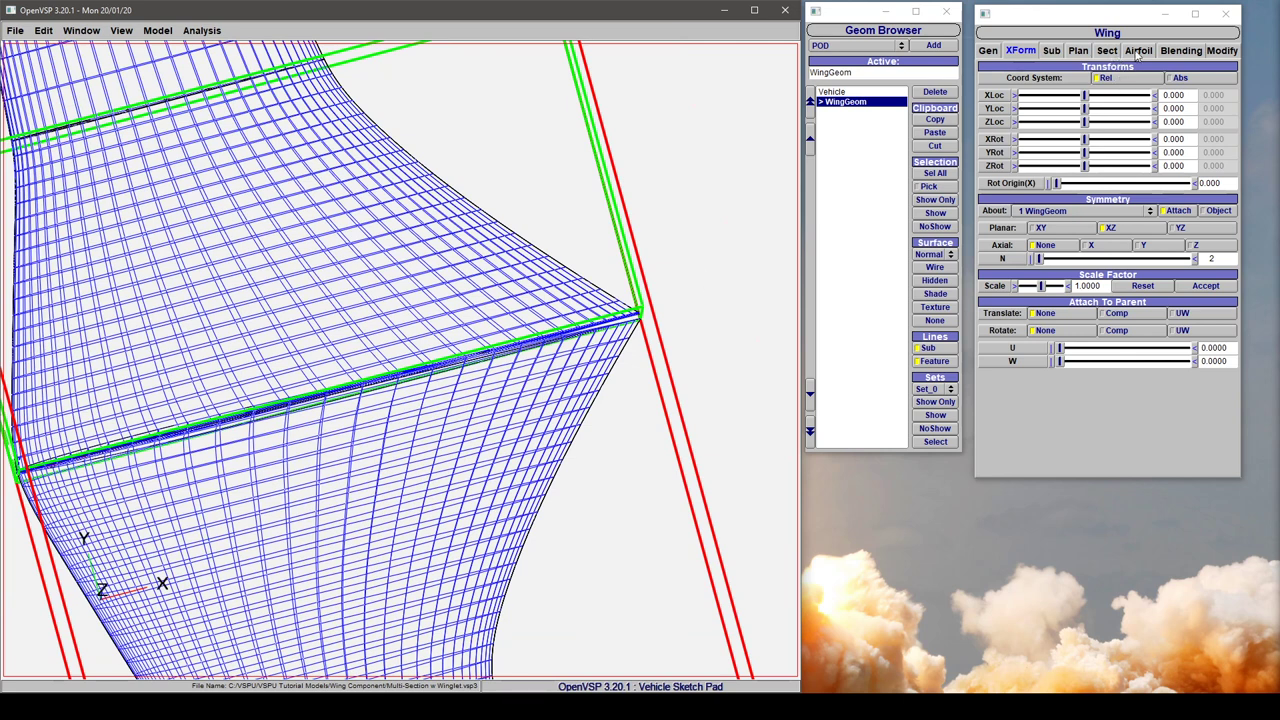
# Match the root airfoil's outboard trailing edge to LE_ANGLES, and switch that match to ANGLES.
pyautogui.click(1184, 51)
pyautogui.click(1184, 212)
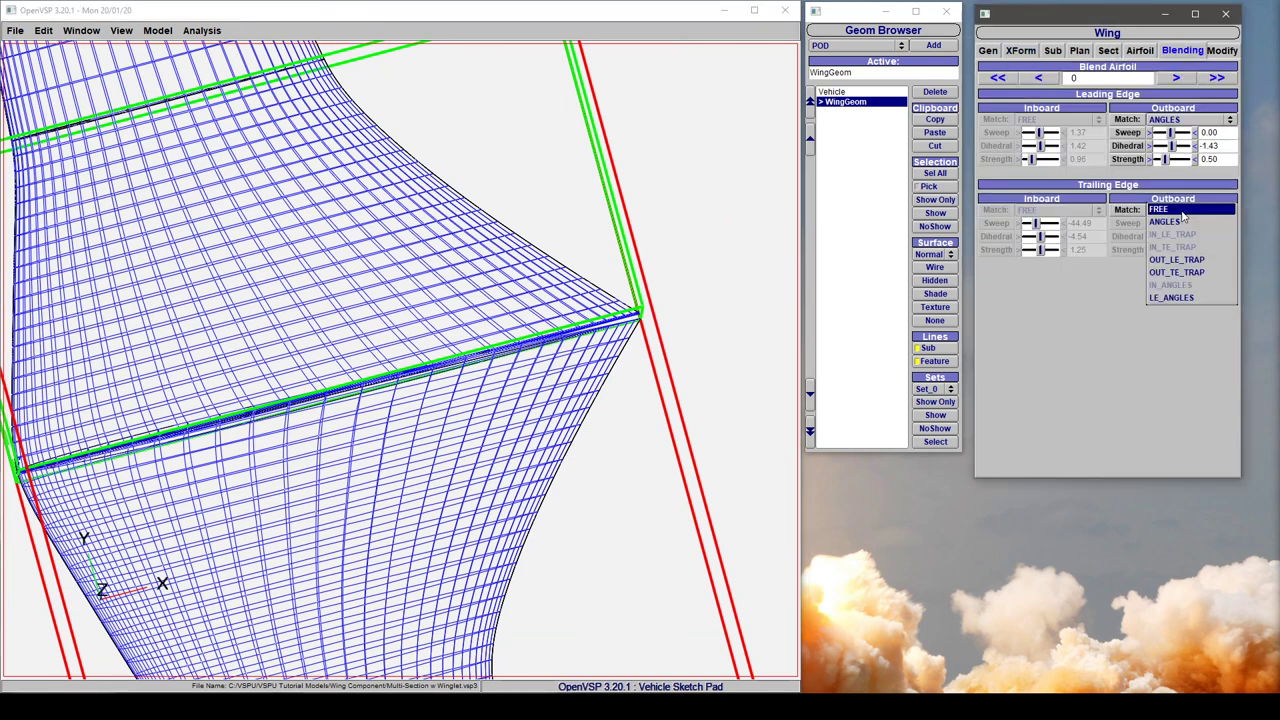
pyautogui.click(1199, 298)
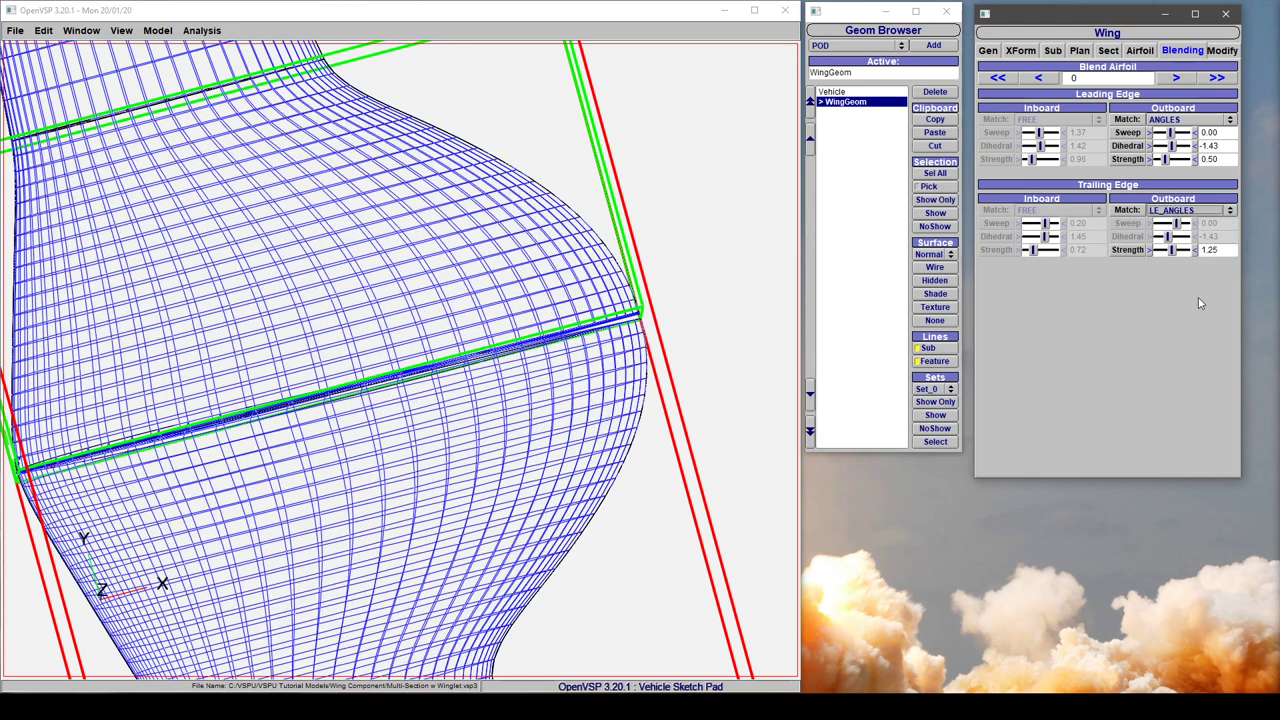
pyautogui.click(1210, 214)
pyautogui.click(1180, 136)
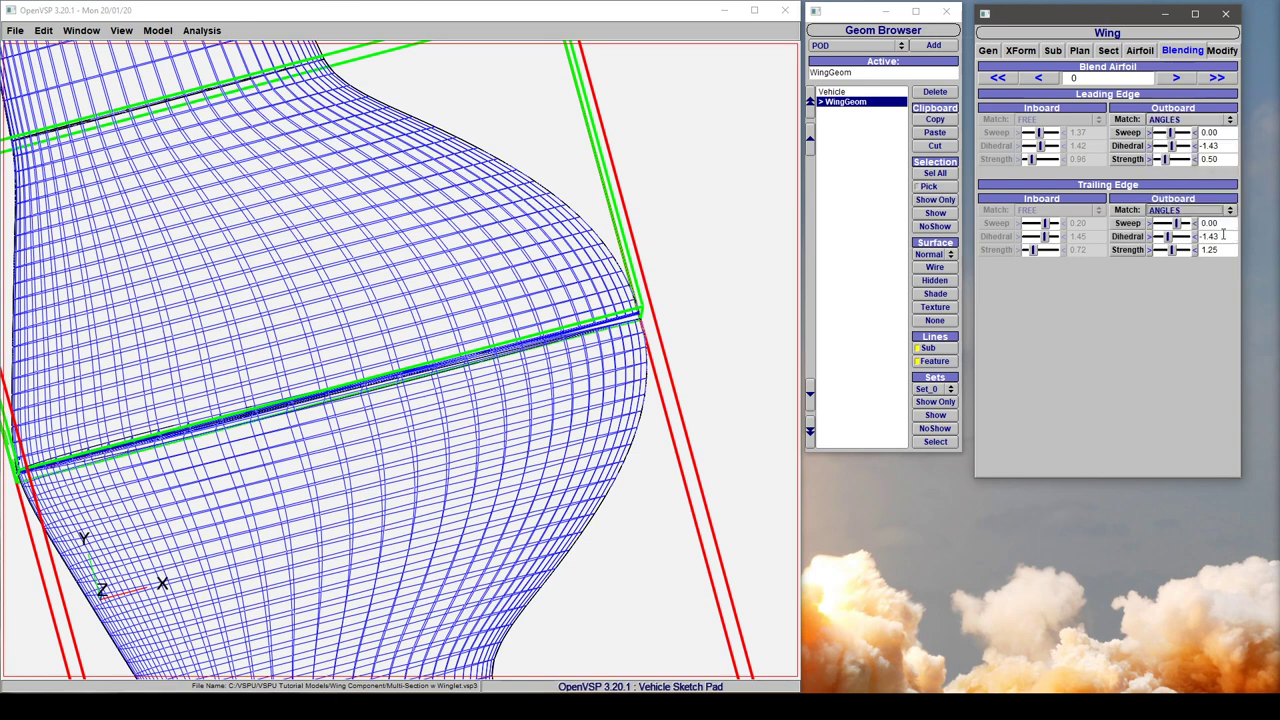
# Inspect the root junction edge-on and turn off Rotate Foil To Match Dihedral for the wing.
pyautogui.moveTo(494, 311); pyautogui.dragTo(616, 225)
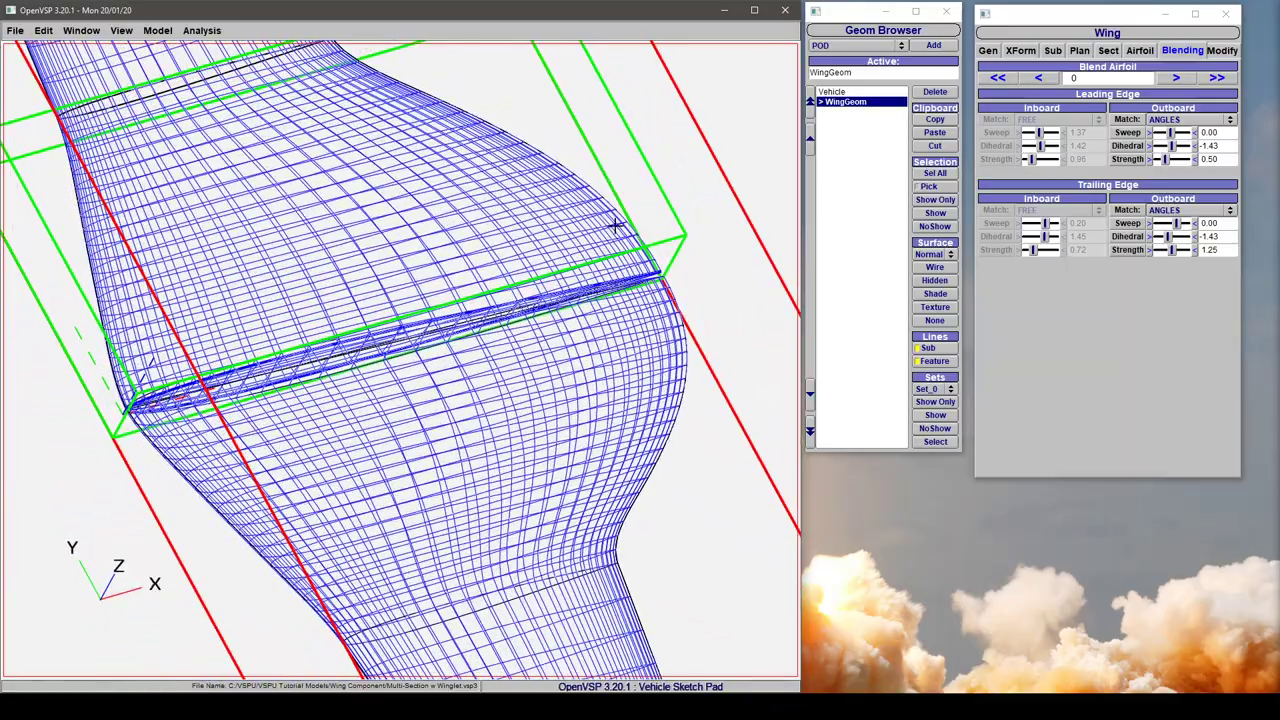
pyautogui.click(1108, 50)
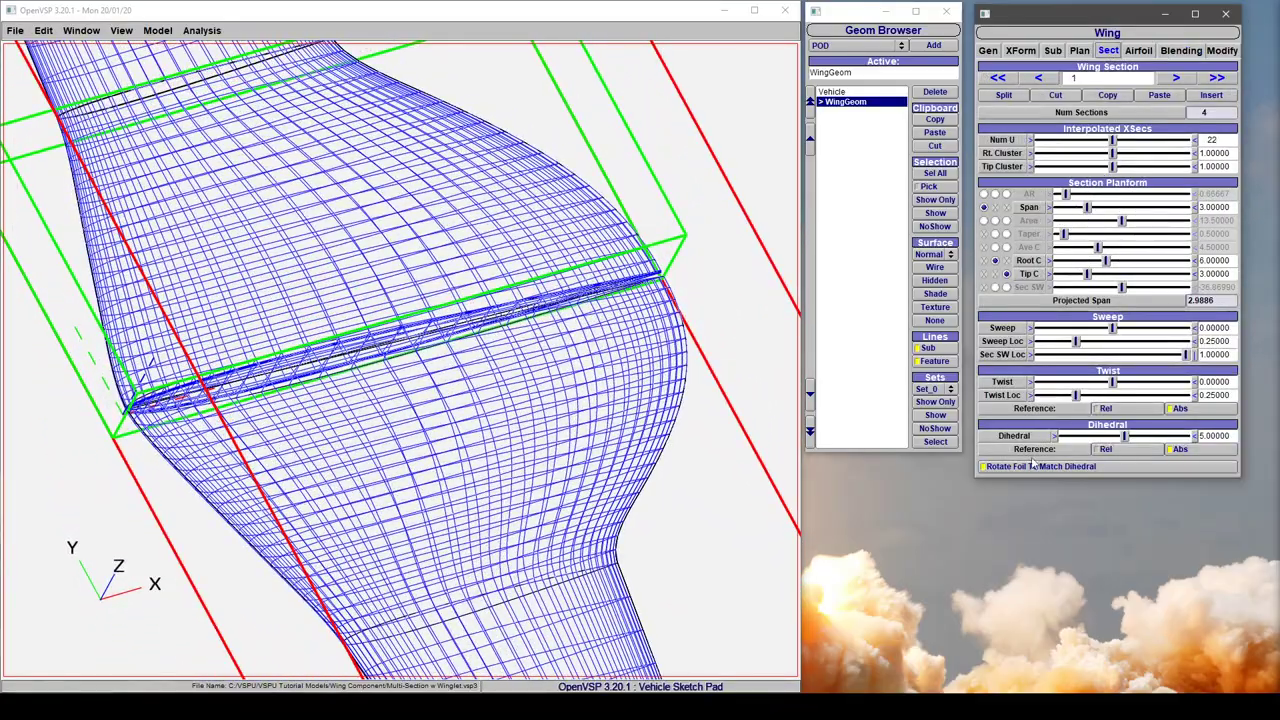
pyautogui.scroll(10, 451, 257)
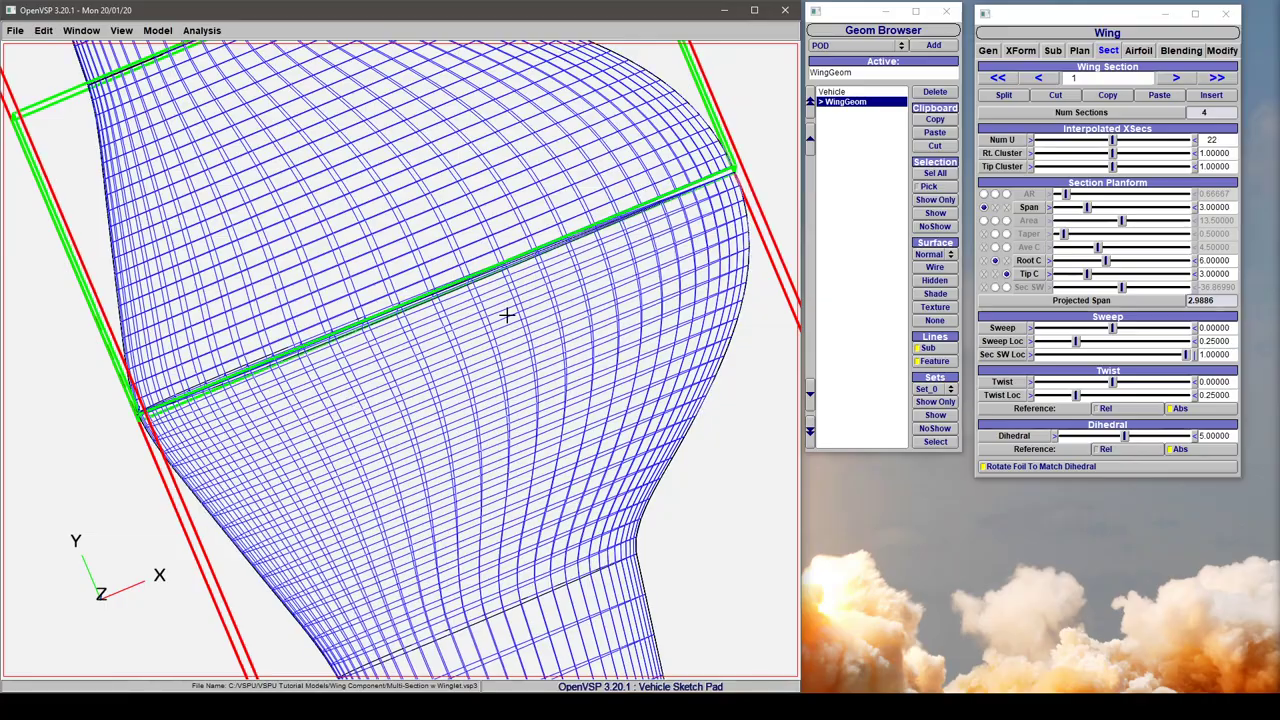
pyautogui.scroll(5, 529, 319)
pyautogui.moveTo(529, 319); pyautogui.dragTo(452, 368)
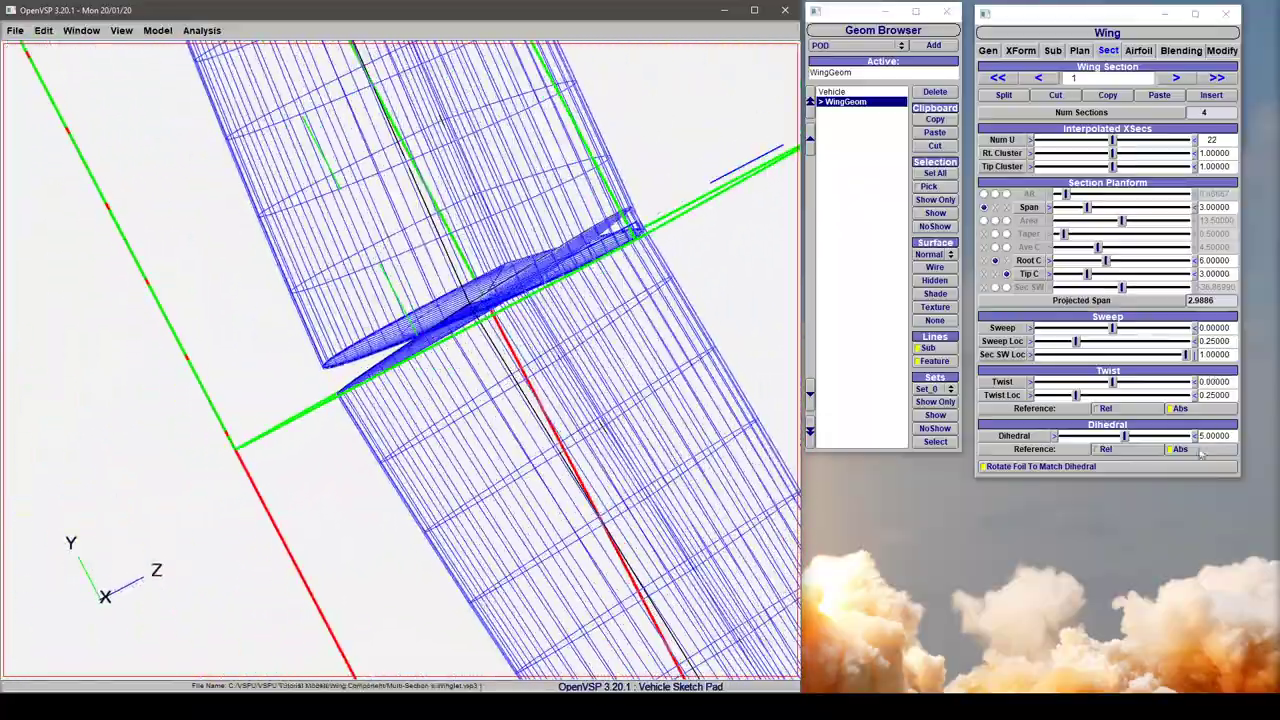
pyautogui.click(1026, 470)
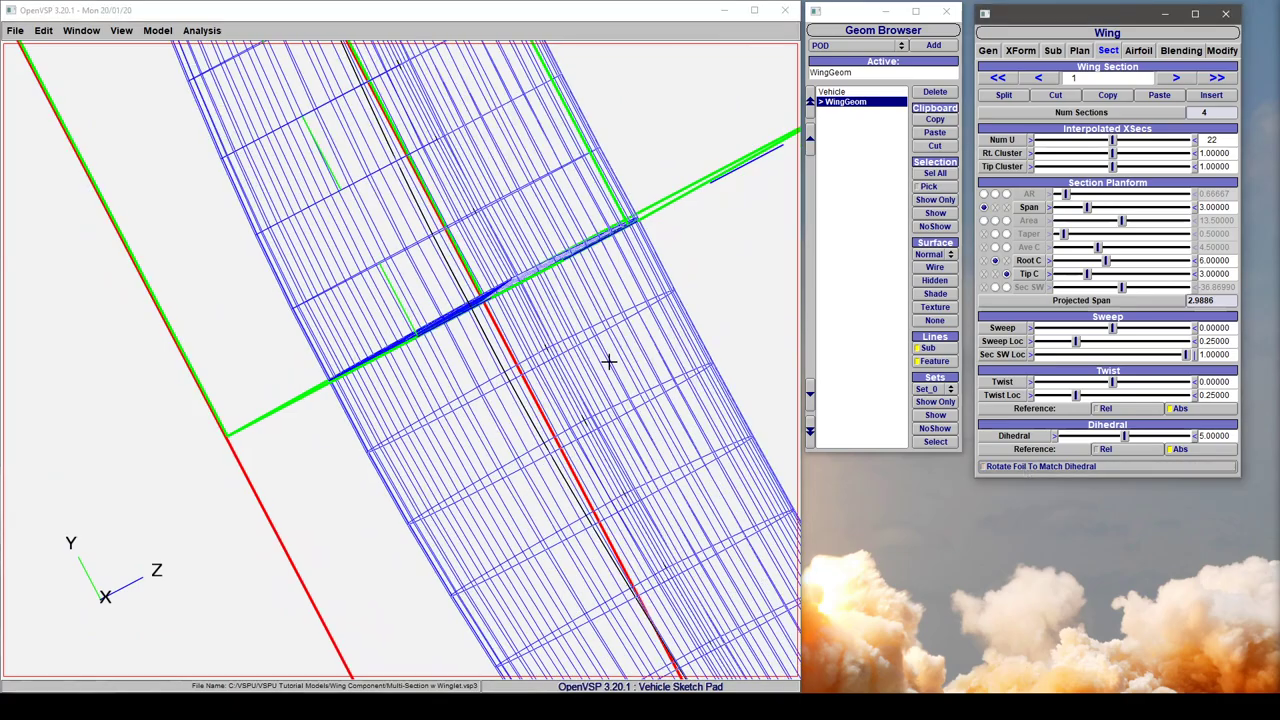
# Examine the root junction and the winglet joint with the airfoils not rotated to the dihedral.
pyautogui.moveTo(609, 362); pyautogui.dragTo(577, 370)
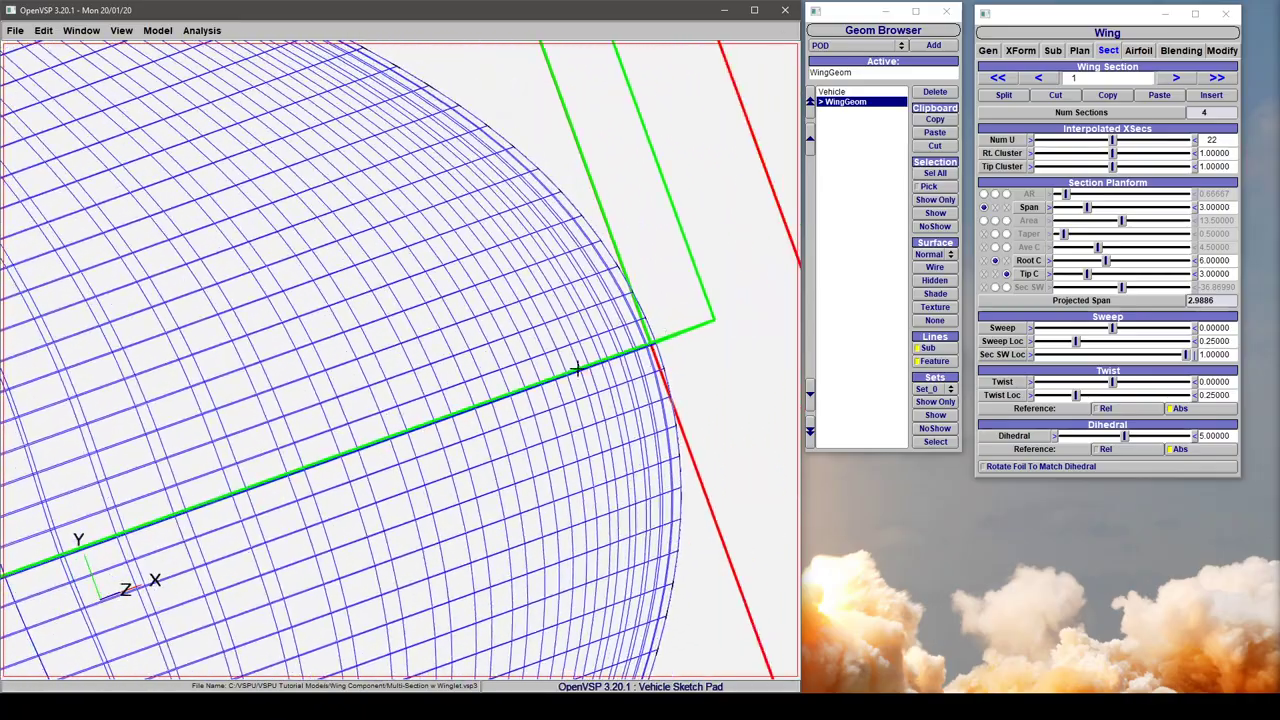
pyautogui.moveTo(342, 338); pyautogui.dragTo(550, 405, button='right')
pyautogui.scroll(-10, 345, 318)
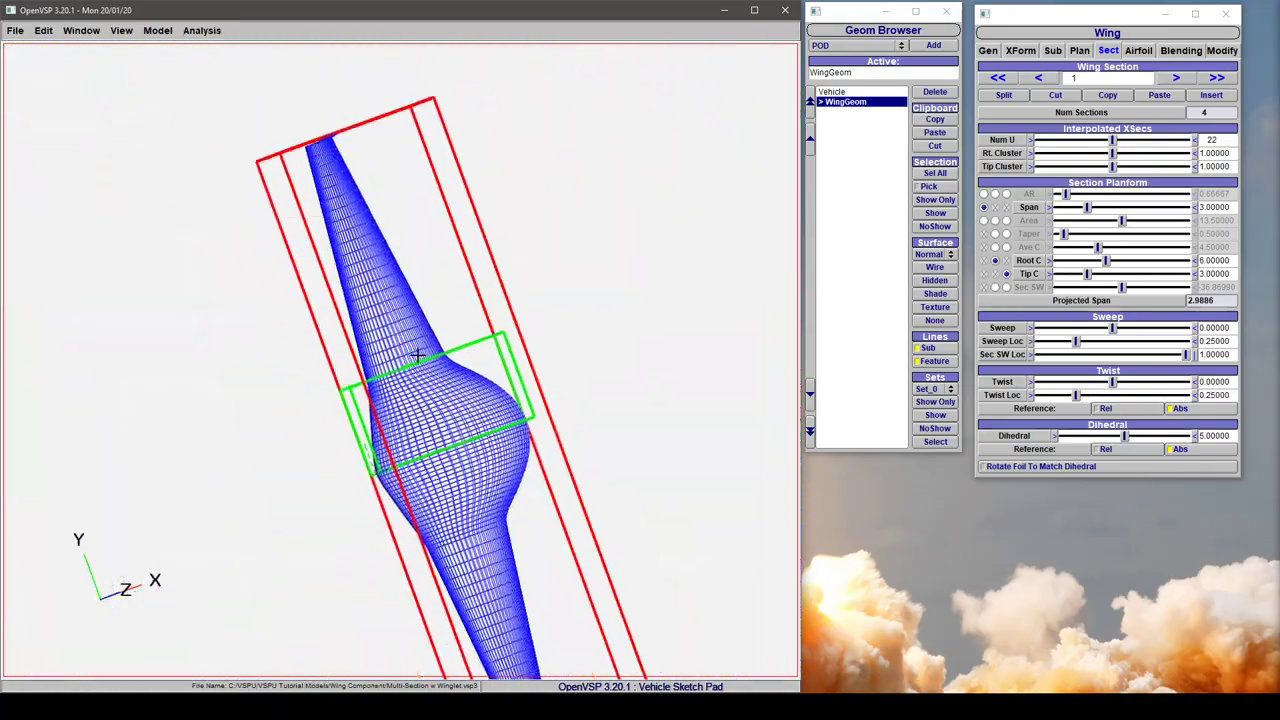
pyautogui.moveTo(418, 355); pyautogui.dragTo(394, 289)
pyautogui.scroll(10, 394, 289)
pyautogui.moveTo(191, 238); pyautogui.dragTo(363, 547, button='right')
pyautogui.hotkey('shift', 'c')
pyautogui.click(382, 294)
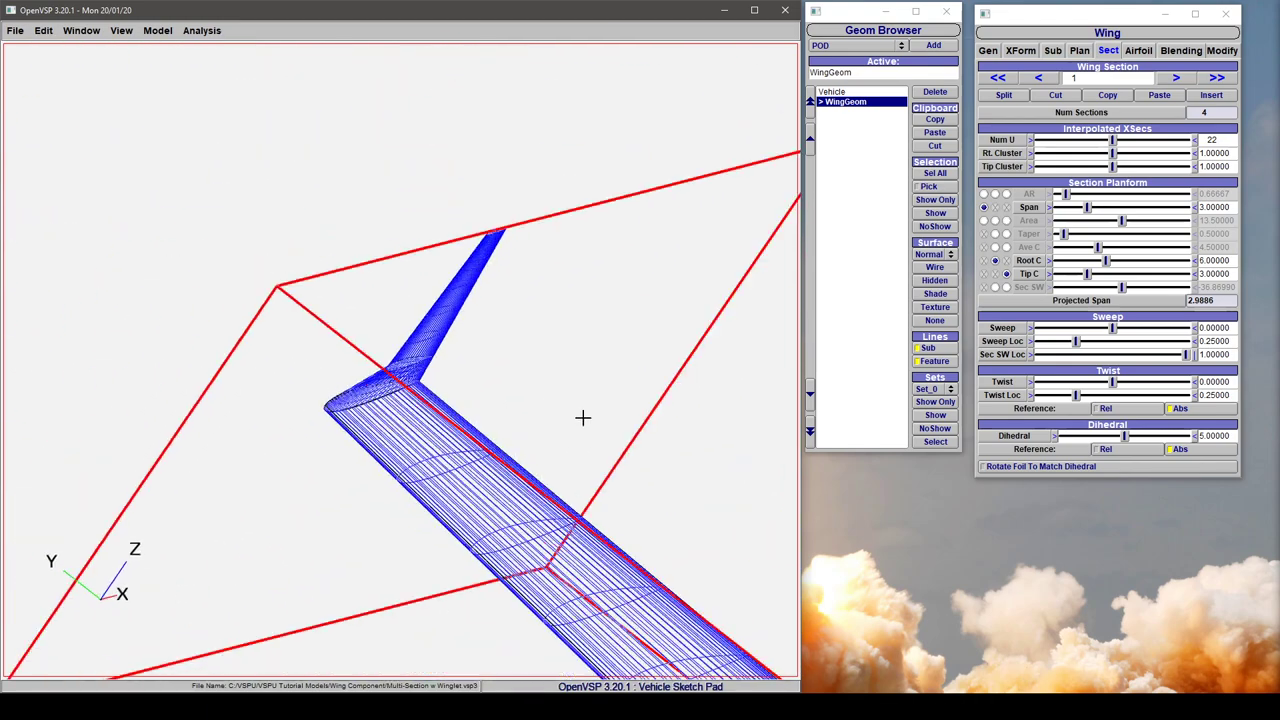
pyautogui.moveTo(583, 418); pyautogui.dragTo(410, 485)
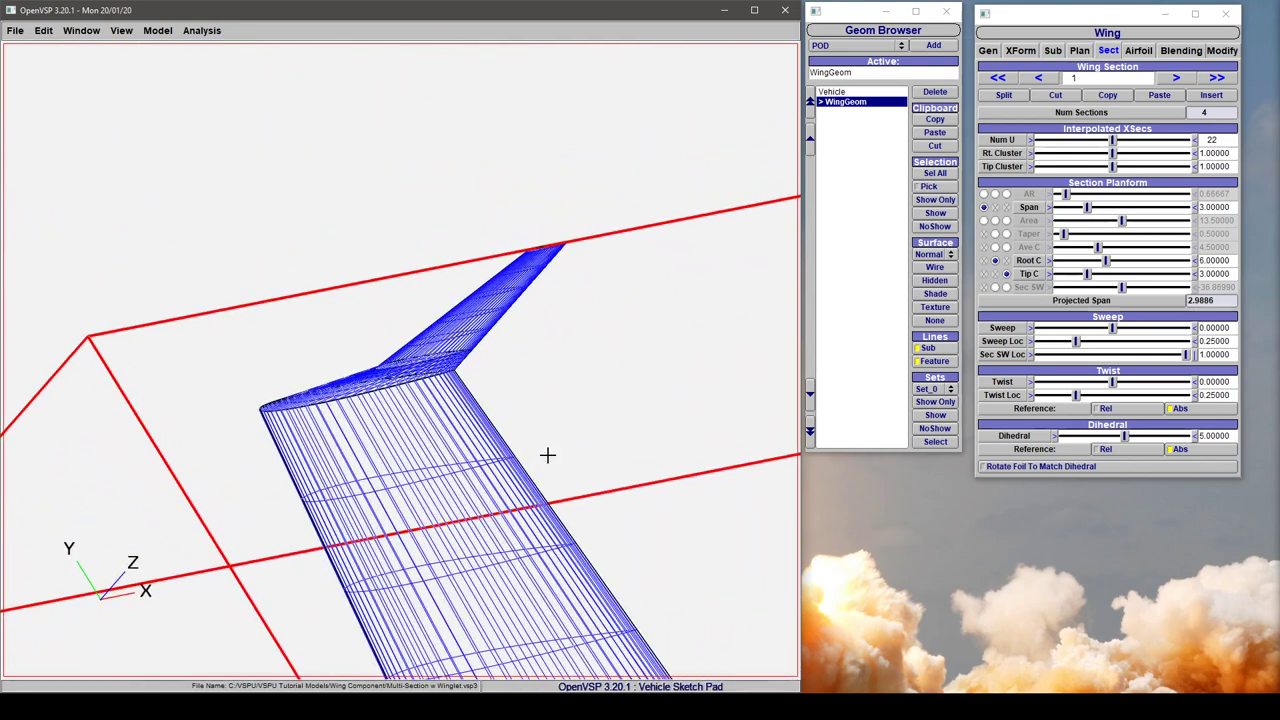
# Turn Rotate Foil To Match Dihedral back on and bring the whole root region into view.
pyautogui.click(1128, 469)
pyautogui.moveTo(558, 575); pyautogui.dragTo(327, 249, button='right')
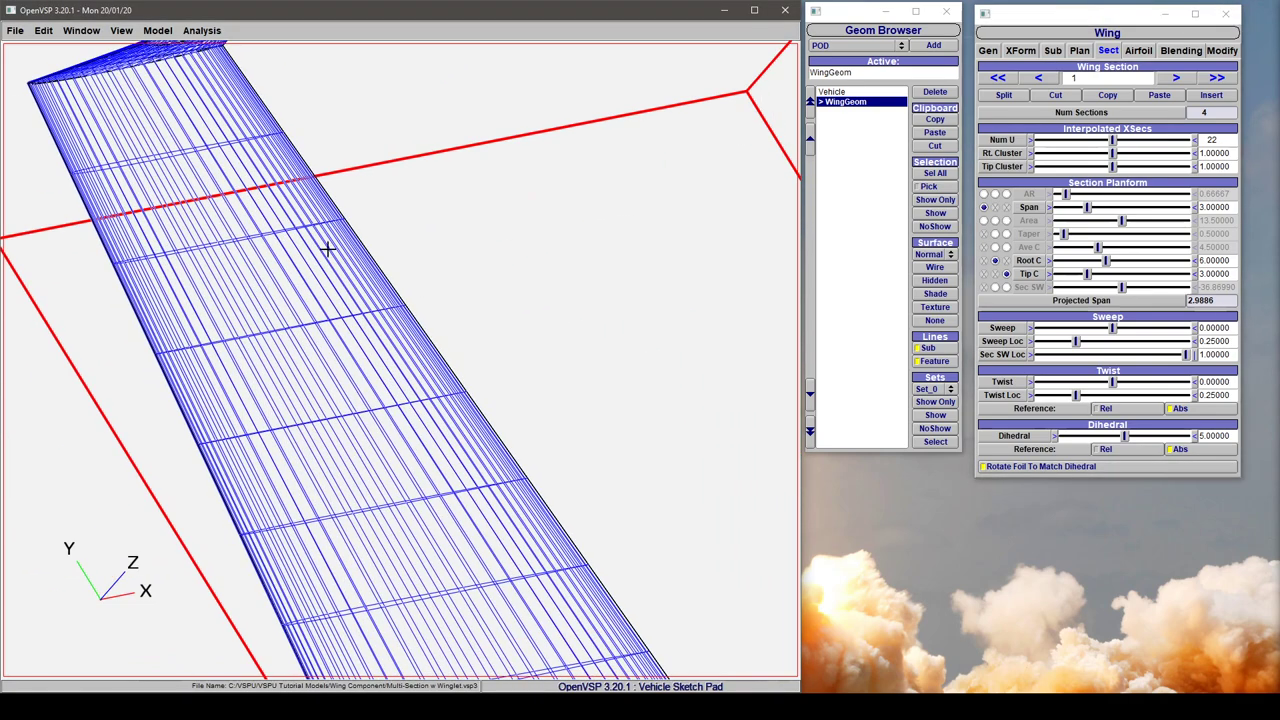
pyautogui.scroll(-6, 391, 436)
pyautogui.moveTo(530, 500); pyautogui.dragTo(373, 340, button='right')
pyautogui.moveTo(373, 340); pyautogui.dragTo(281, 468)
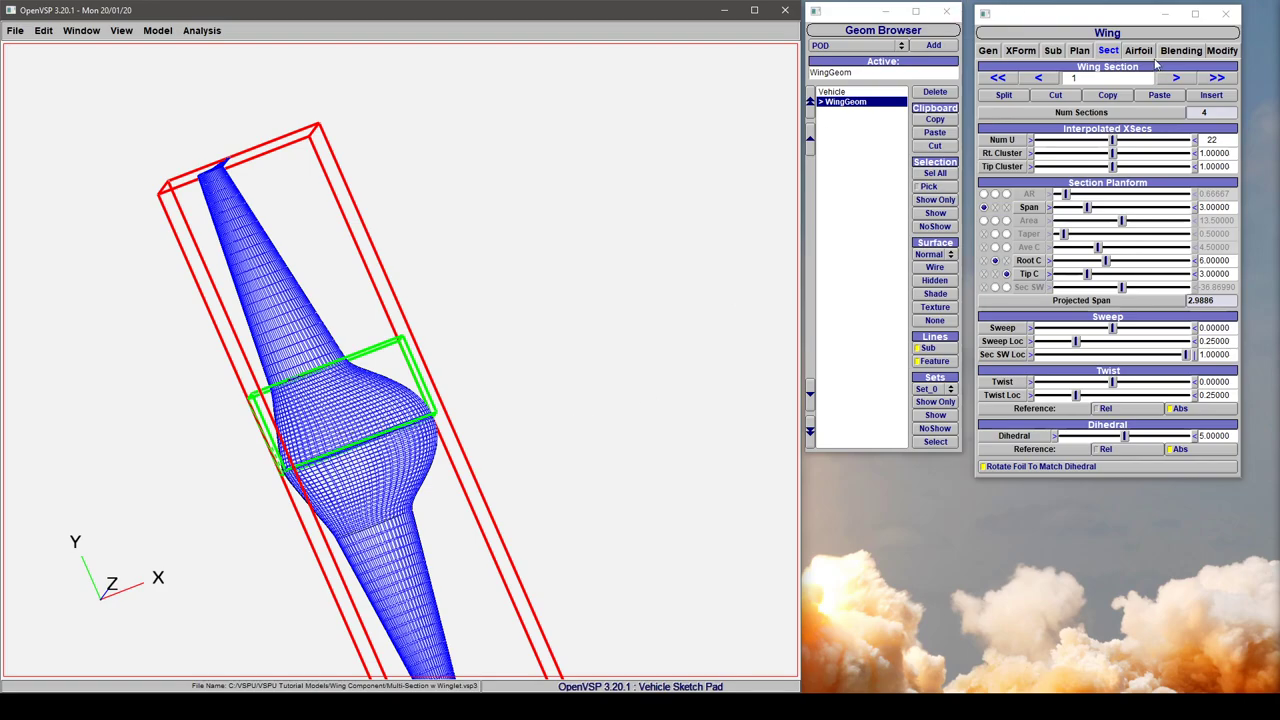
# Examine the blended surface at the root, where the two wing halves meet, from above and at an angle.
pyautogui.moveTo(392, 367); pyautogui.dragTo(418, 350, button='right')
pyautogui.moveTo(418, 350); pyautogui.dragTo(324, 407)
pyautogui.scroll(6, 333, 366)
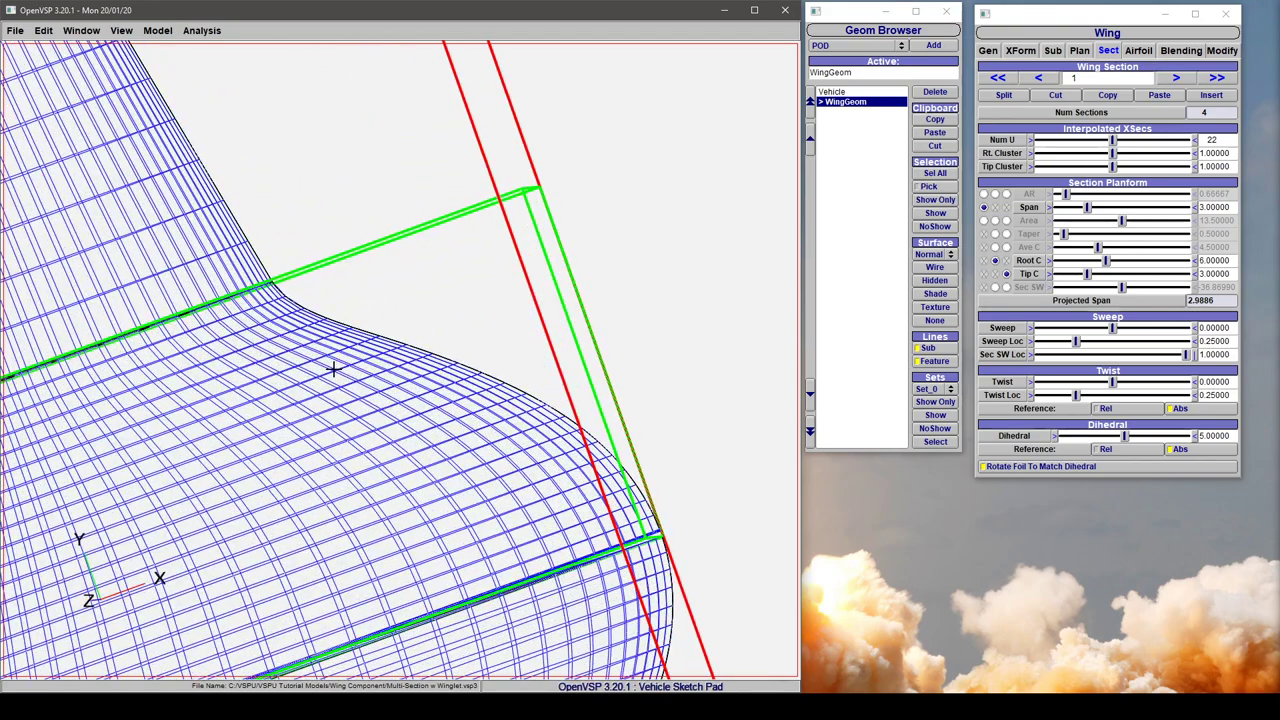
pyautogui.moveTo(334, 368); pyautogui.dragTo(534, 319, button='right')
pyautogui.scroll(-3, 375, 235)
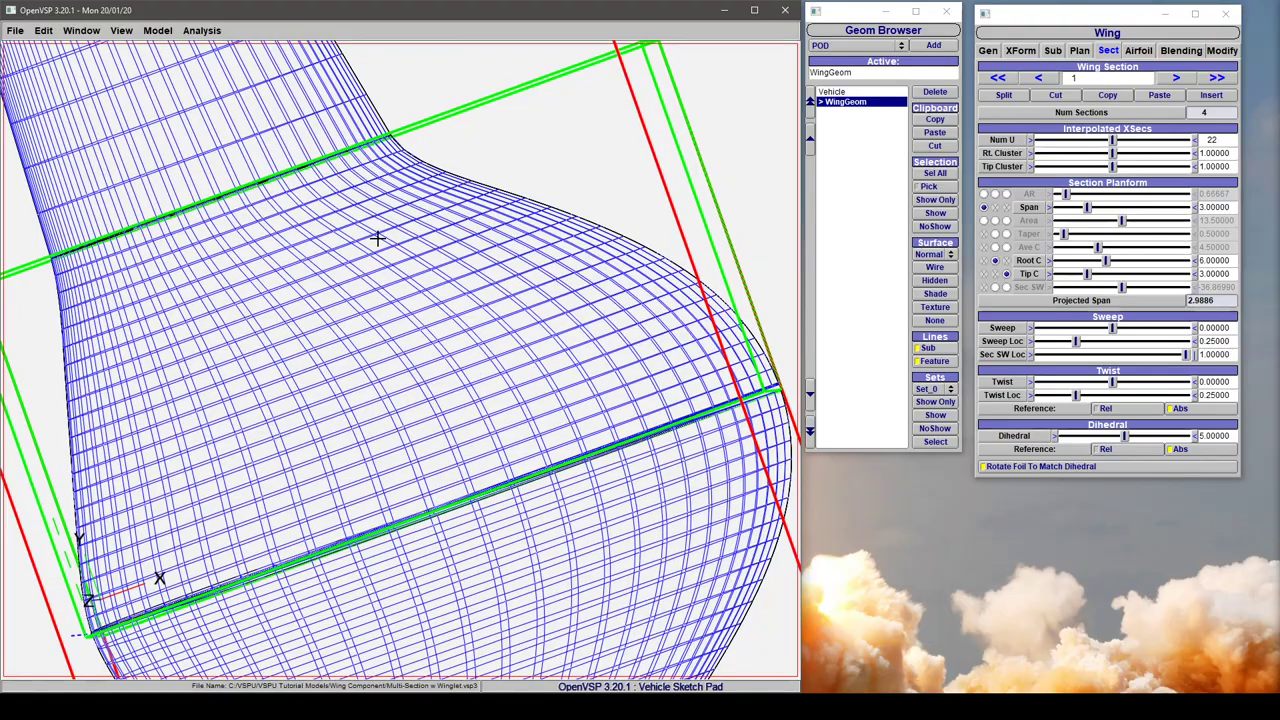
pyautogui.moveTo(343, 403); pyautogui.dragTo(525, 594)
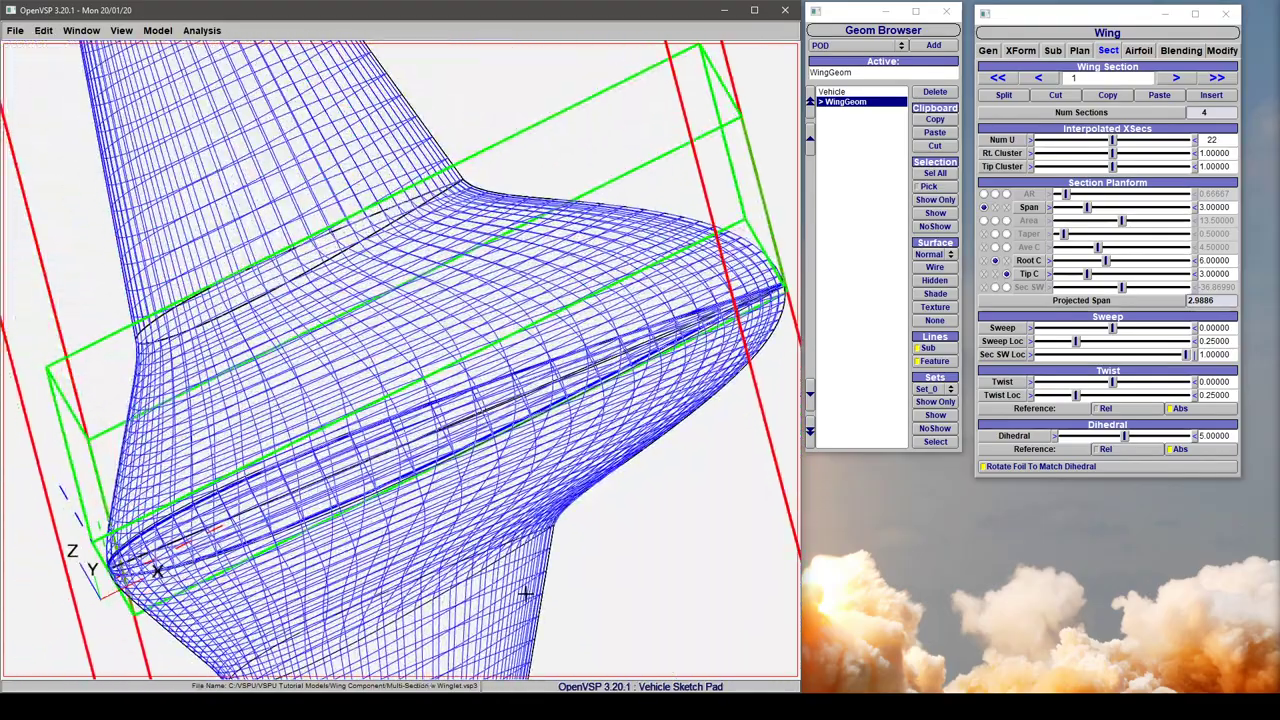